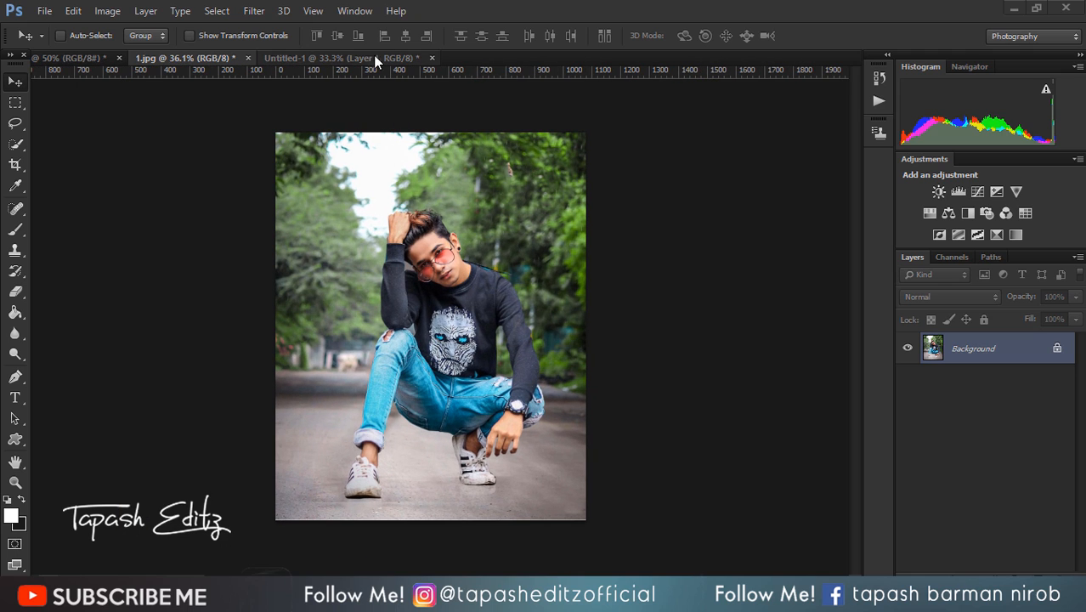
Open the Camera Raw Filter on the portrait and set the white balance Temperature to -2 and Tint to +18.
click(254, 10)
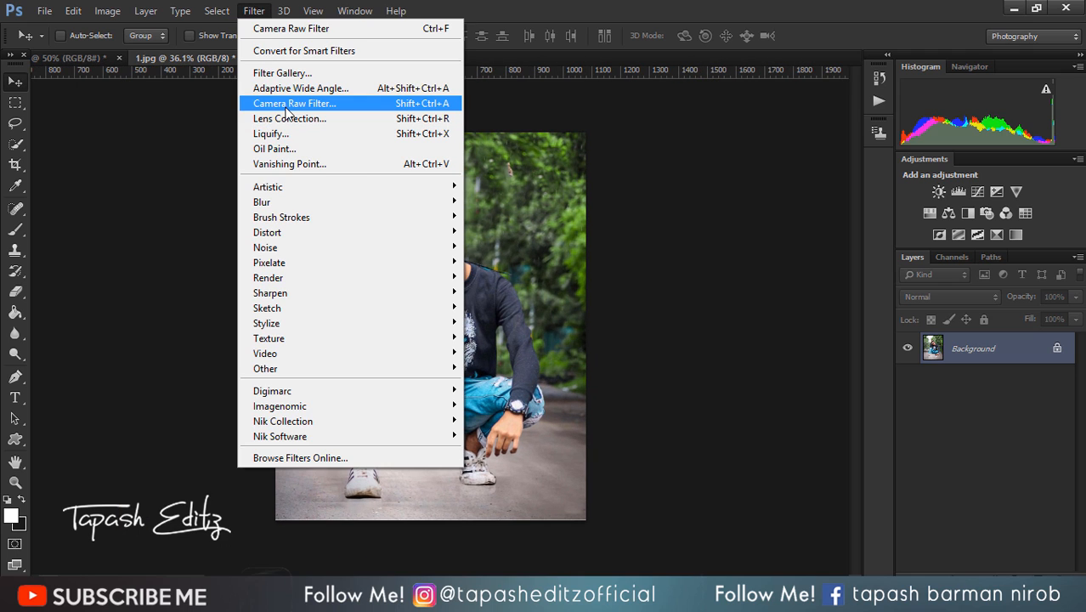
click(374, 104)
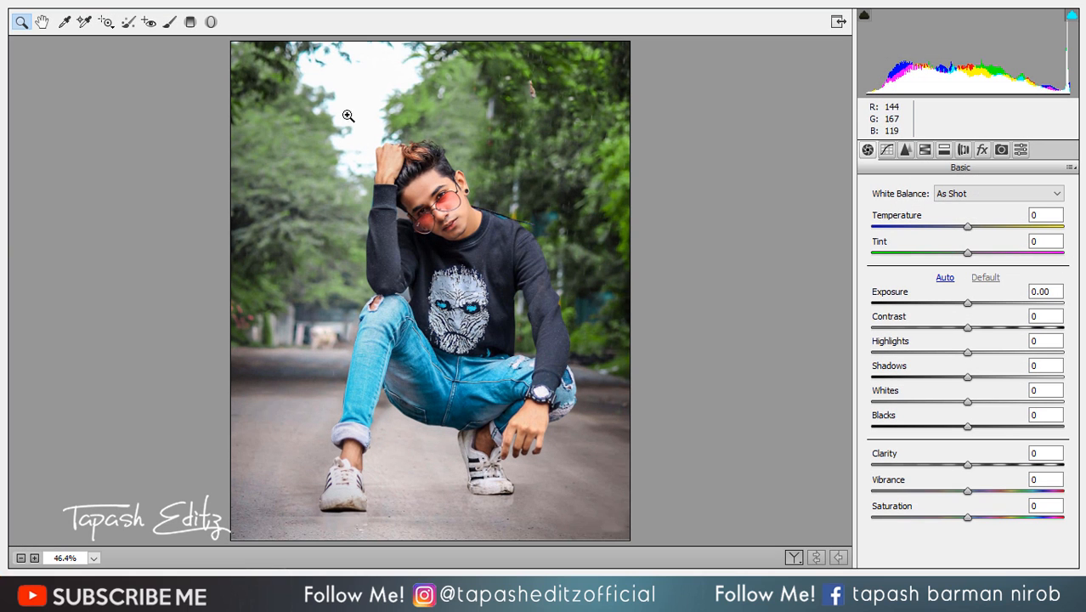
drag(970, 228, 969, 228)
click(1044, 215)
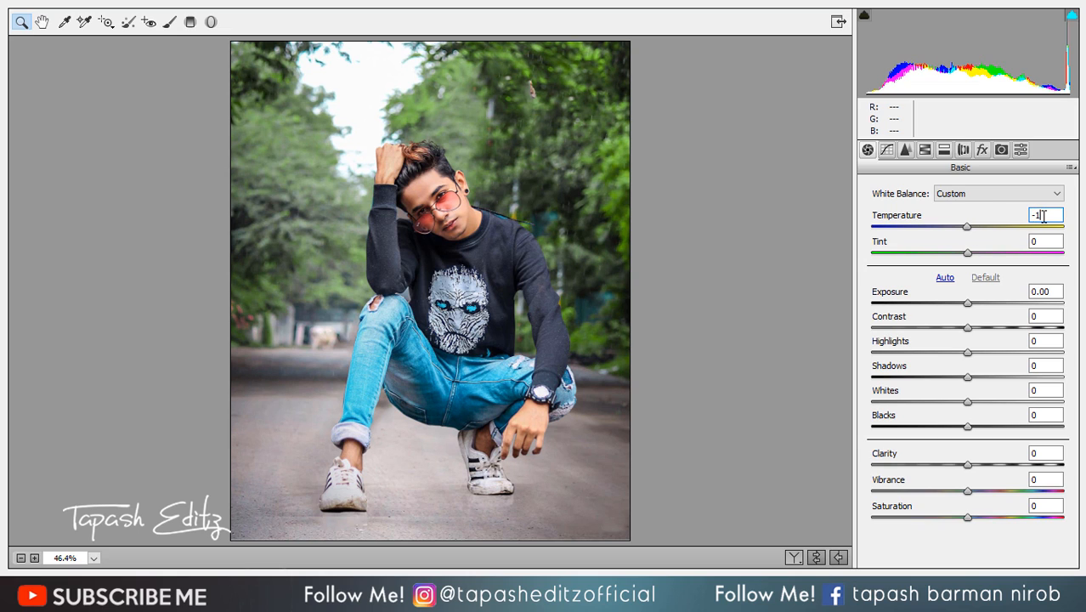
key(BackSpace)
text(2)
key(Tab)
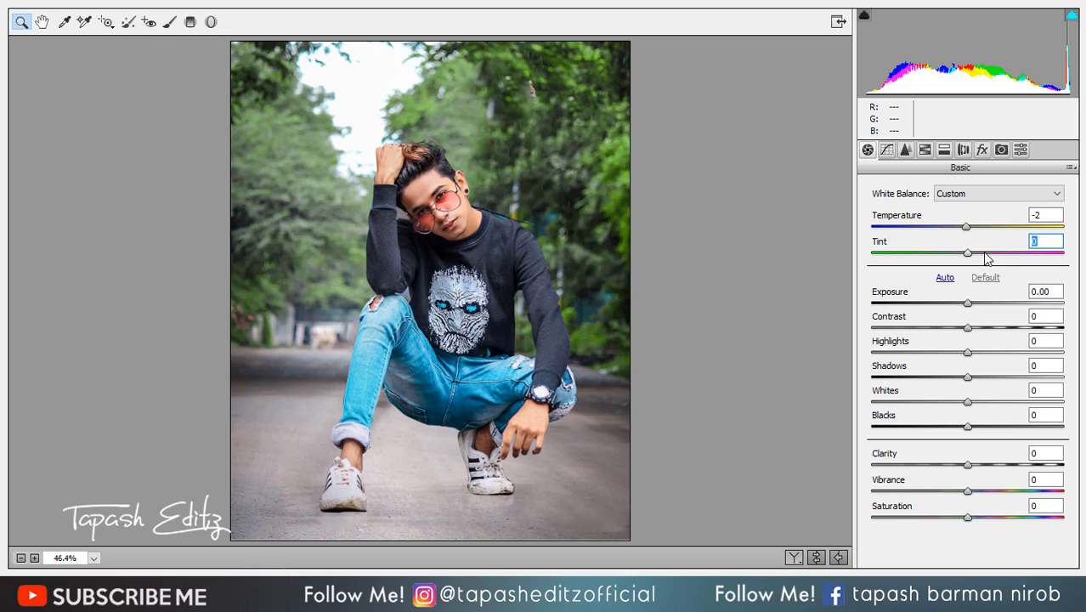
text(18)
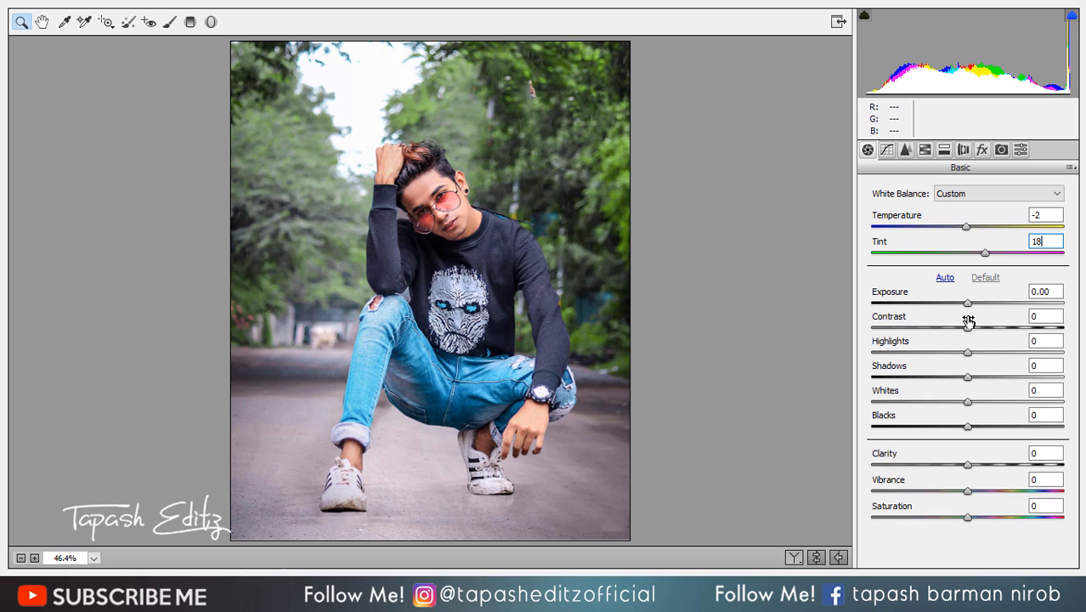
Set the basic tone values to Contrast -23, Highlights -28, Shadows +38 and Blacks -53.
drag(966, 327, 940, 353)
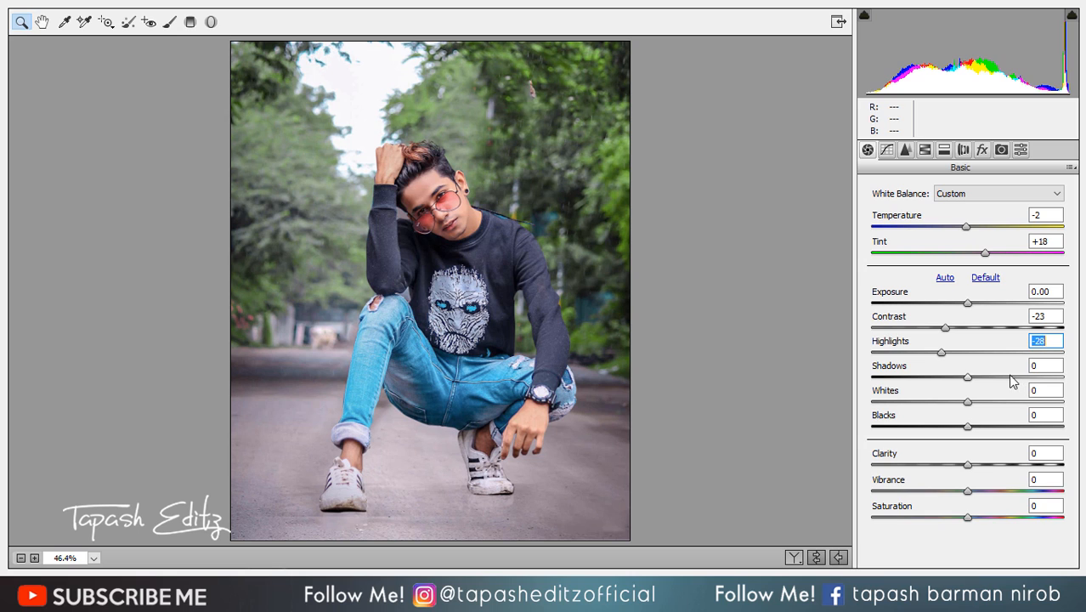
drag(966, 379, 1005, 383)
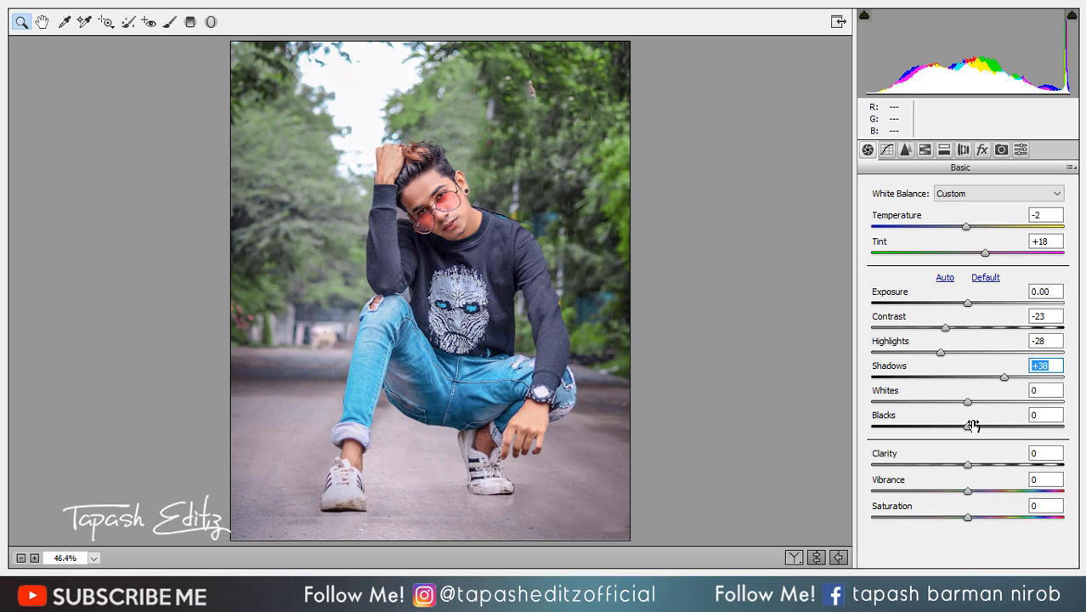
drag(970, 423, 930, 419)
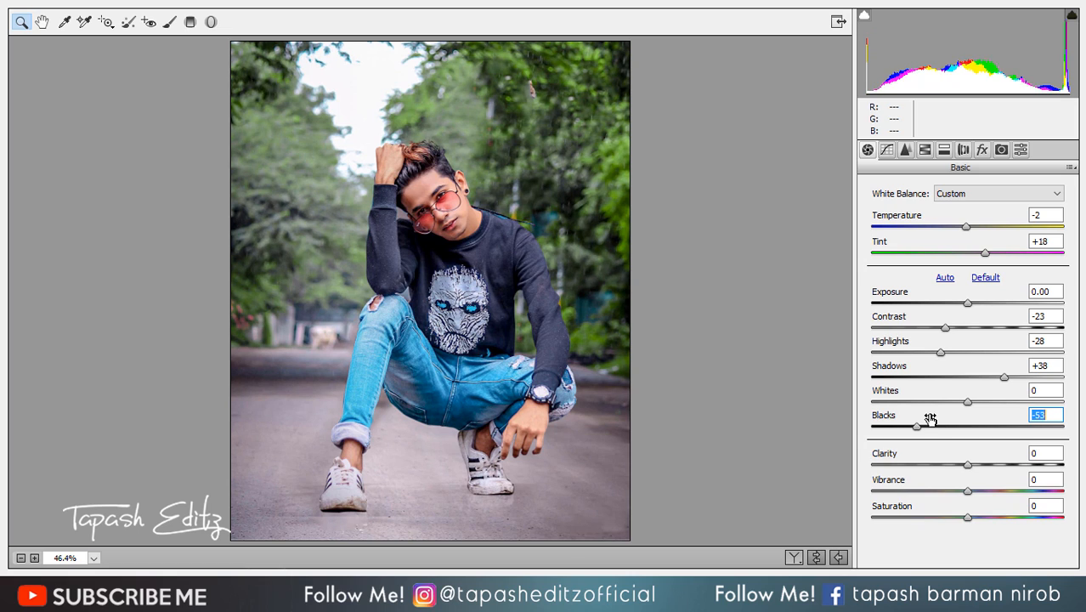
Set Clarity to +60, Vibrance to +100 and Saturation to -38 in the basic adjustments.
click(1026, 455)
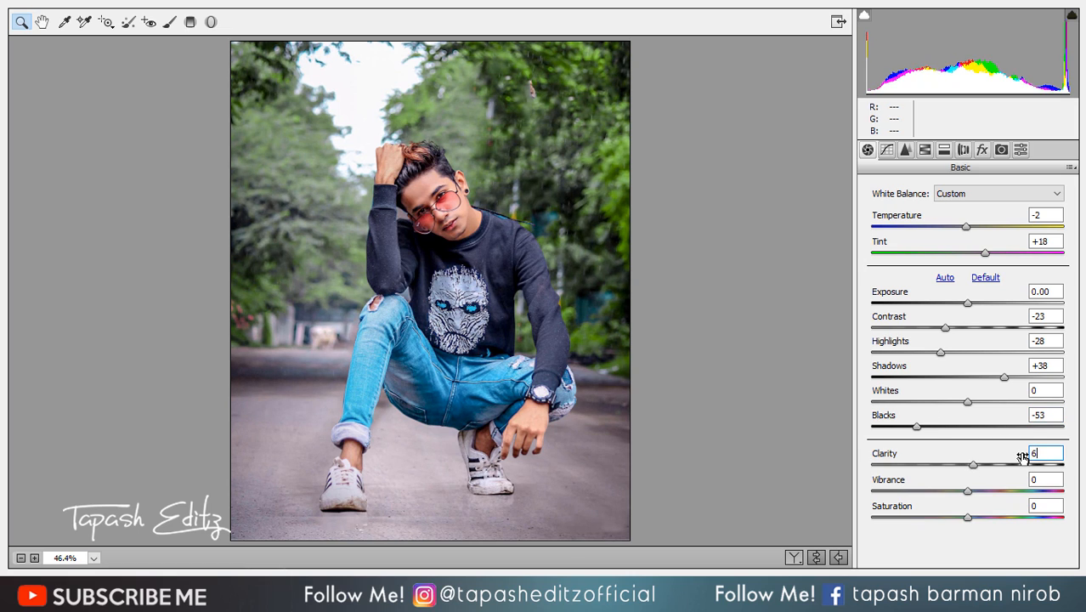
text(60)
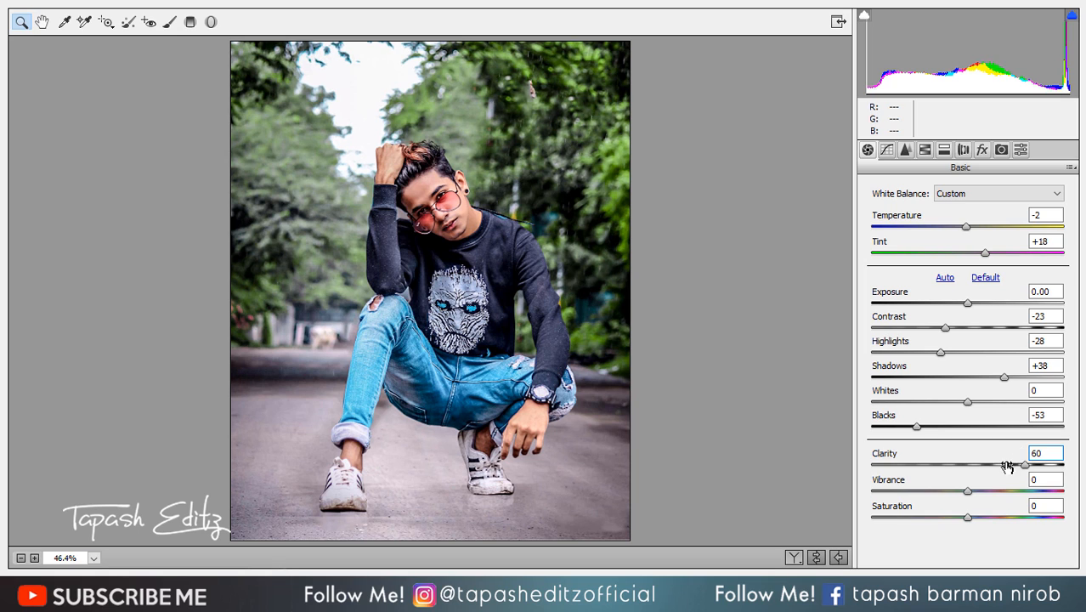
drag(969, 492, 1082, 486)
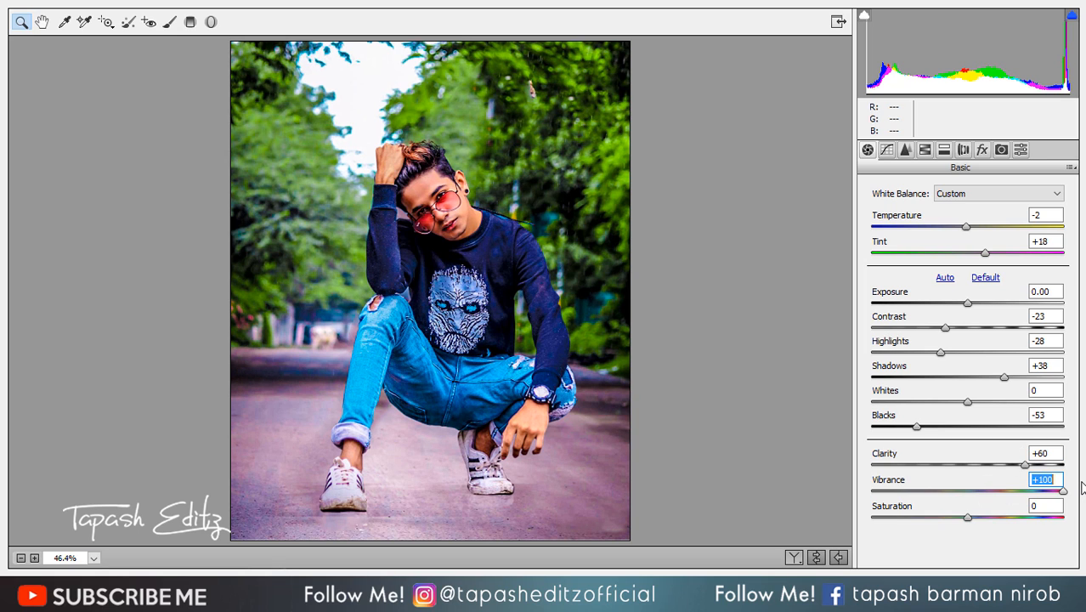
click(1039, 506)
text(-)
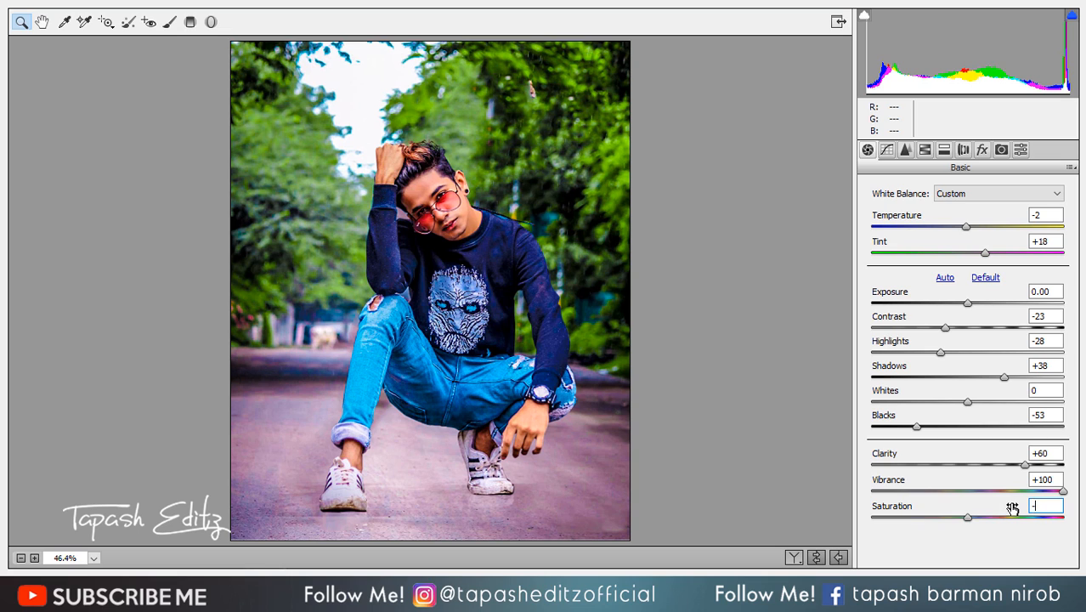
text(38)
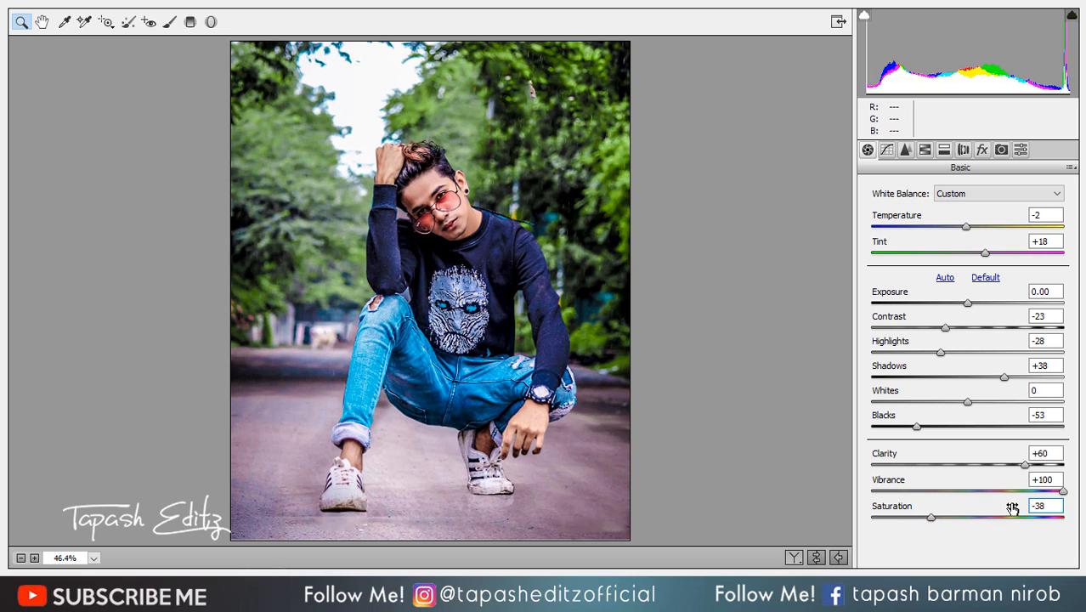
In the HSL hue adjustments, set Reds to +35, Oranges to -31 and Yellows to -100.
click(905, 150)
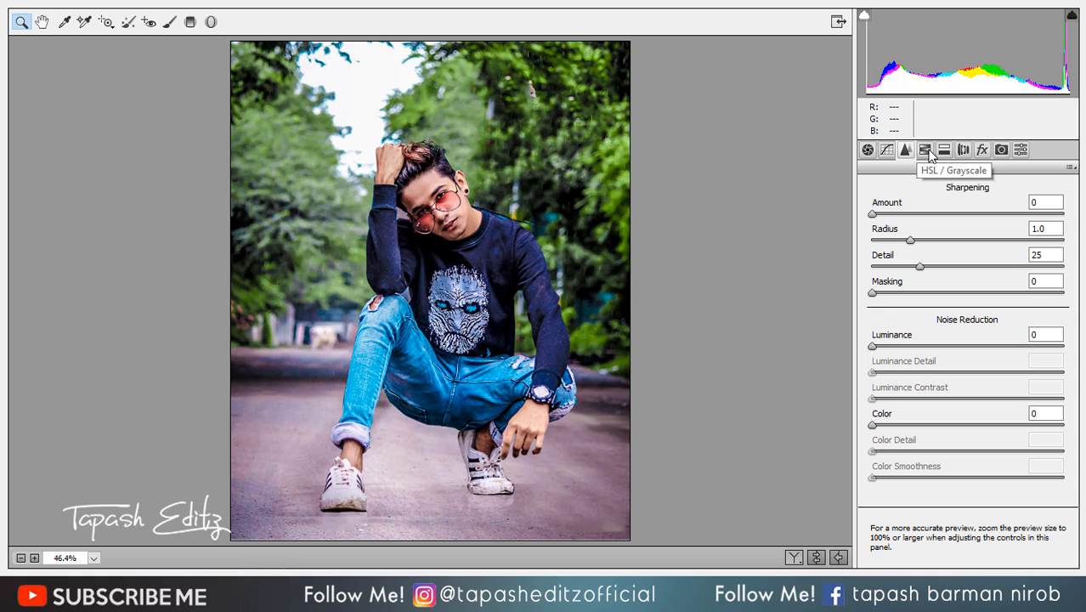
click(927, 150)
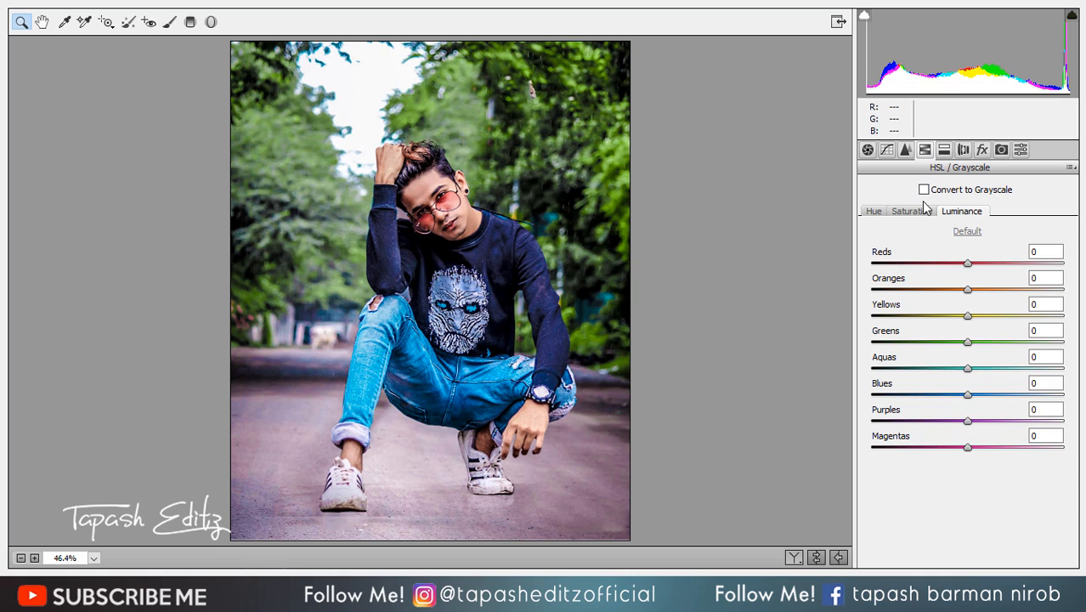
click(879, 212)
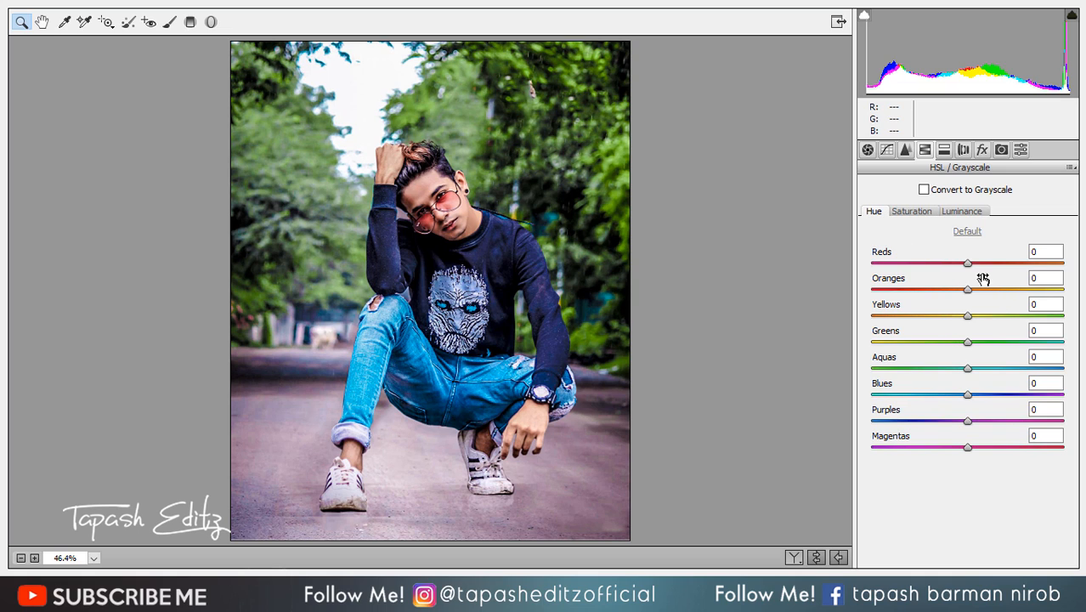
click(1047, 251)
text(3)
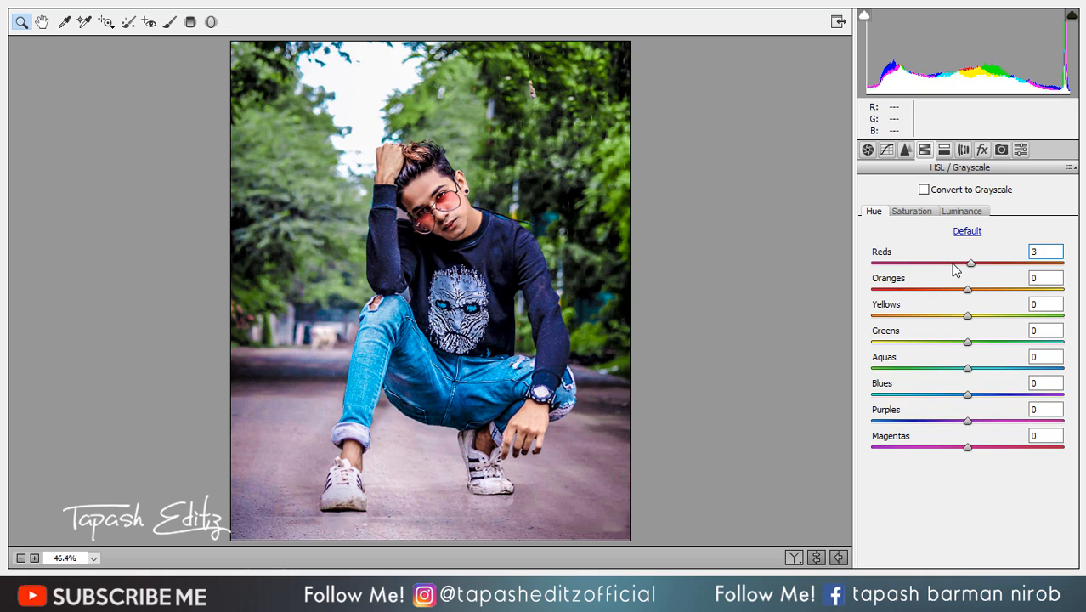
text(5)
key(Tab)
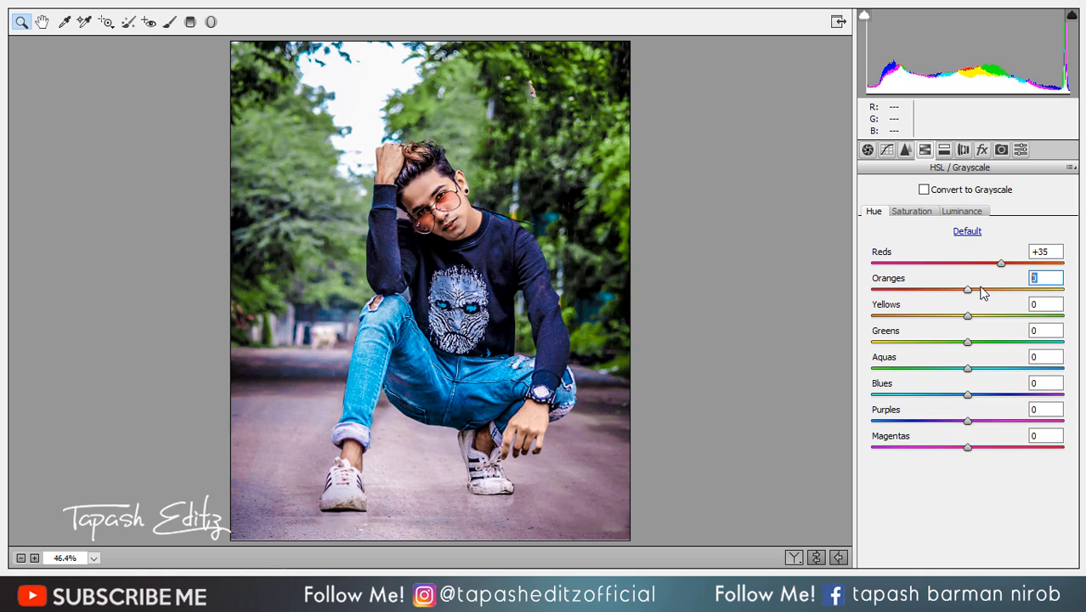
text(-31)
drag(968, 313, 831, 315)
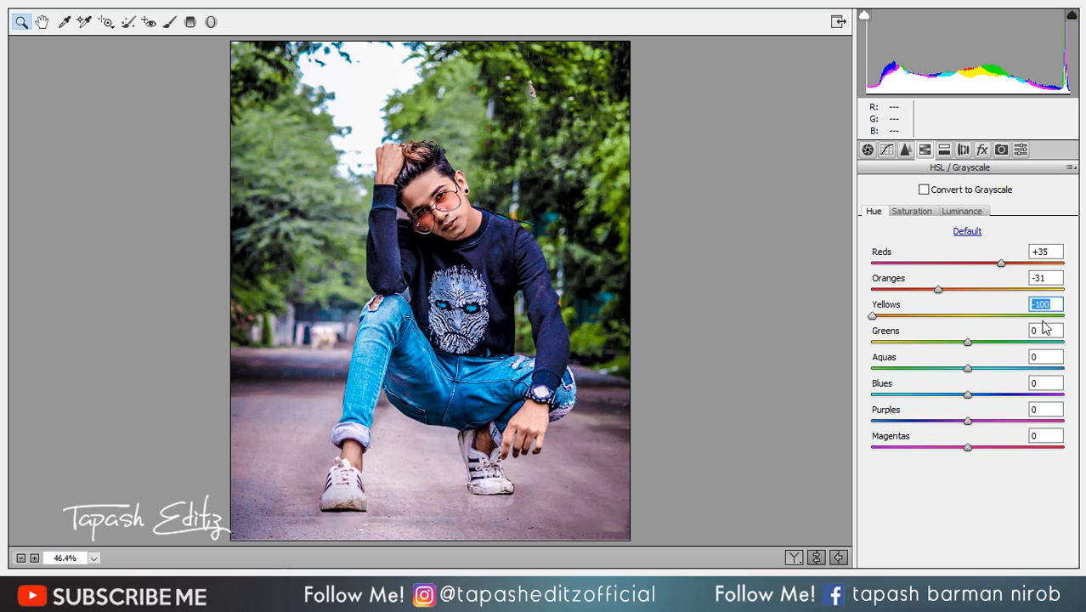
In the HSL saturation adjustments, set Reds to +67, Oranges to -58 and Yellows to +21.
click(910, 212)
click(1044, 252)
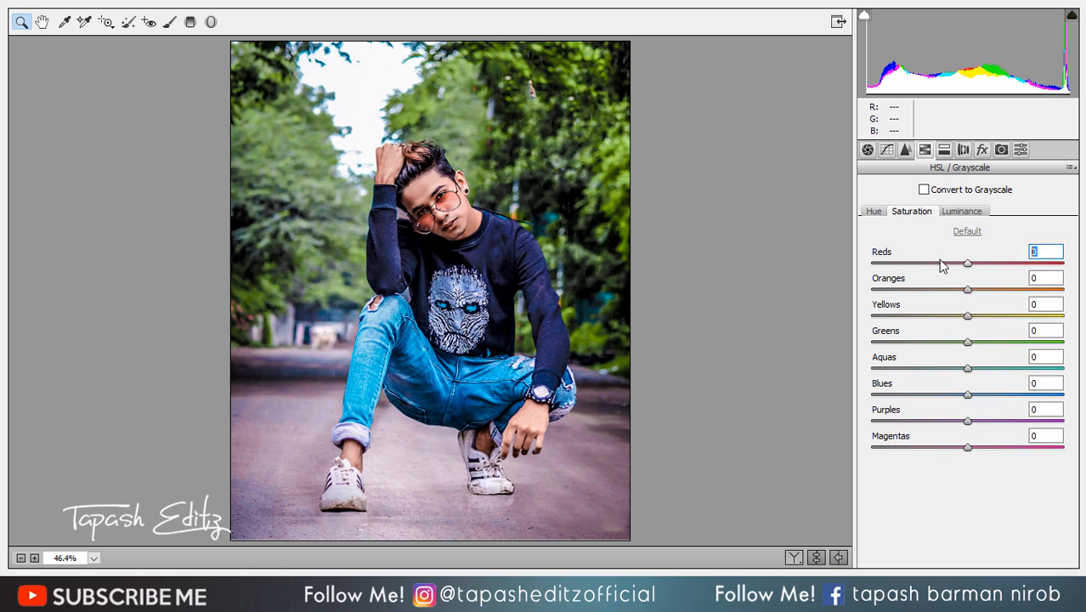
text(67)
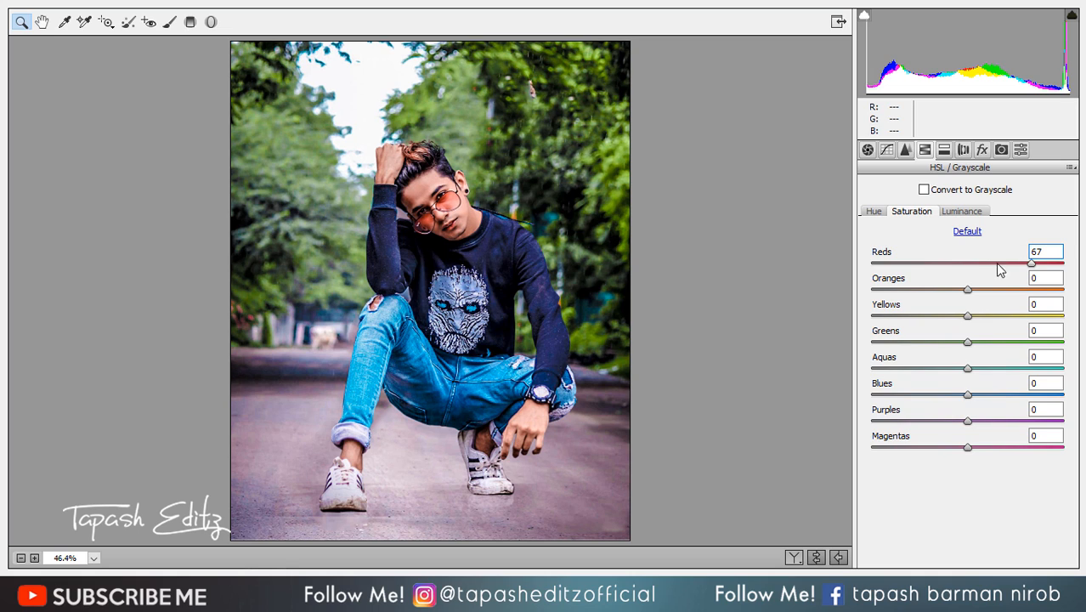
click(1043, 278)
text(-)
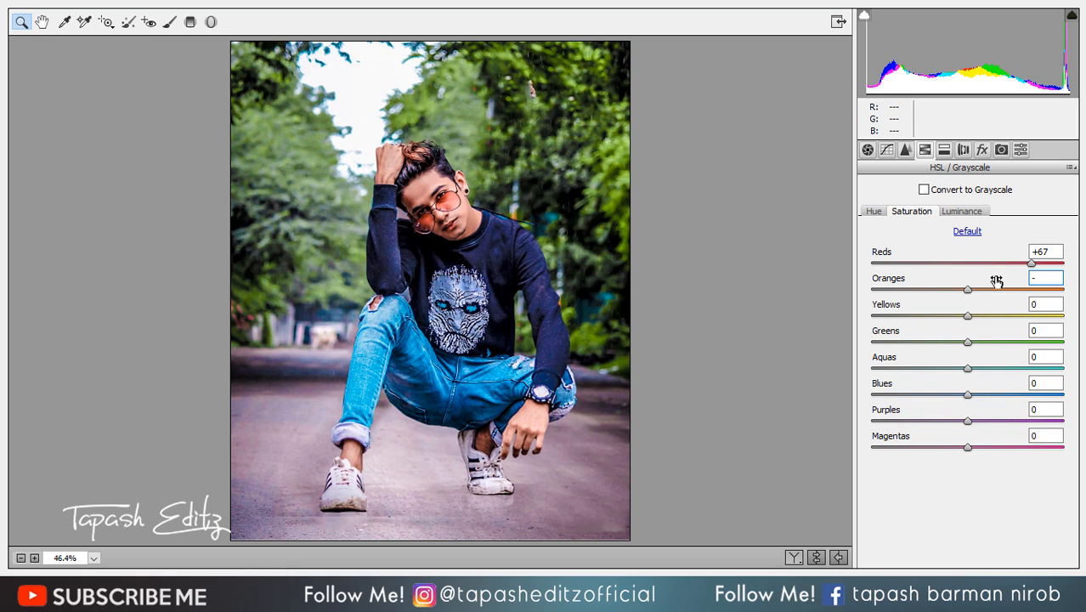
text(58)
key(Tab)
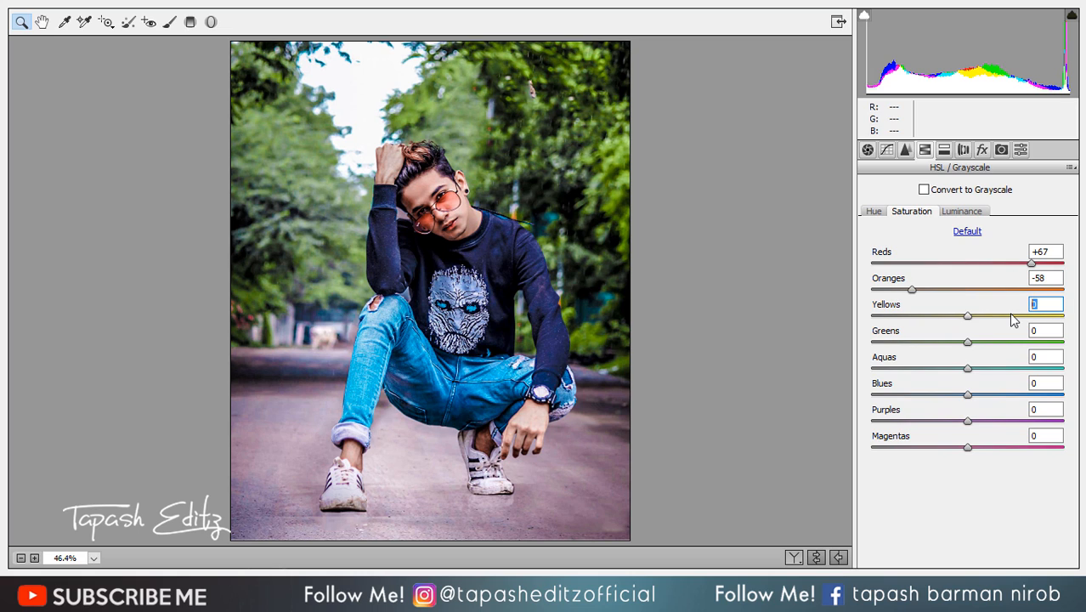
text(21)
Set the HSL saturation of Greens to +17, Aquas to -38 and Blues to -39.
click(1034, 331)
text(1)
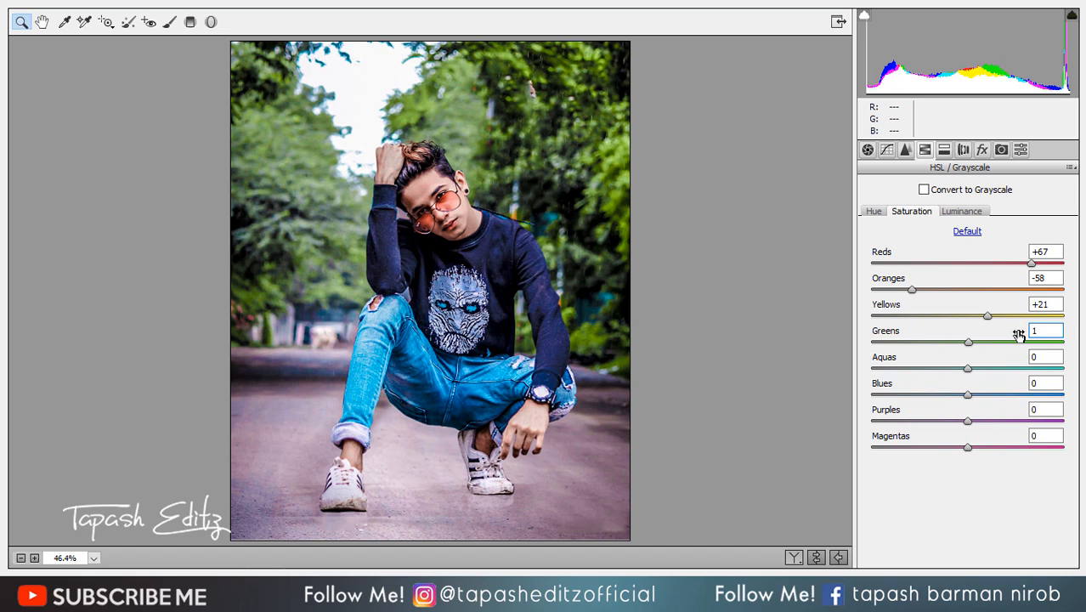
text(7)
key(Tab)
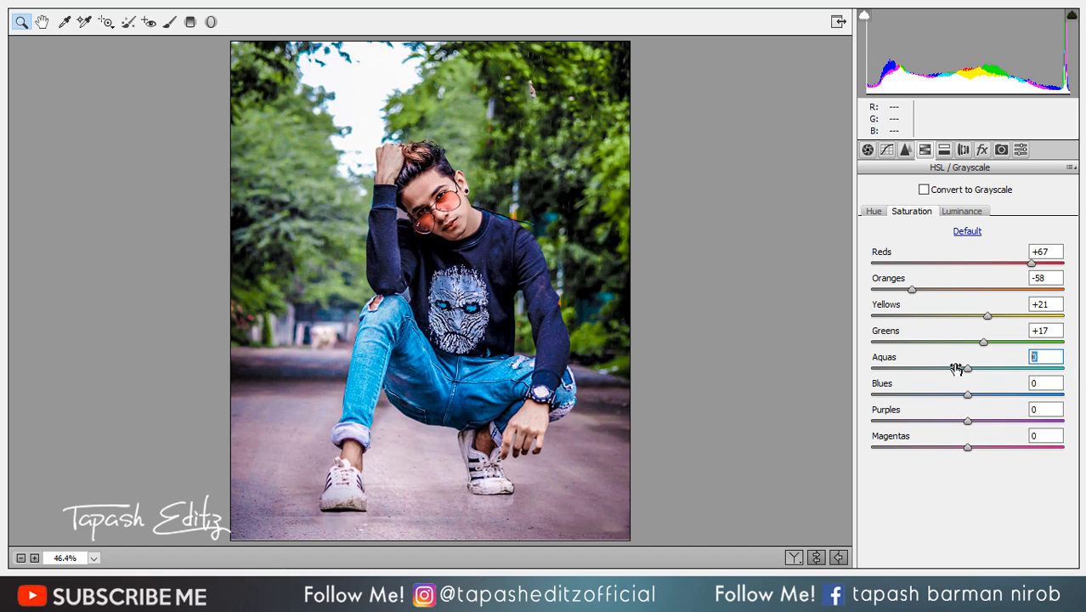
text(-38)
key(Tab)
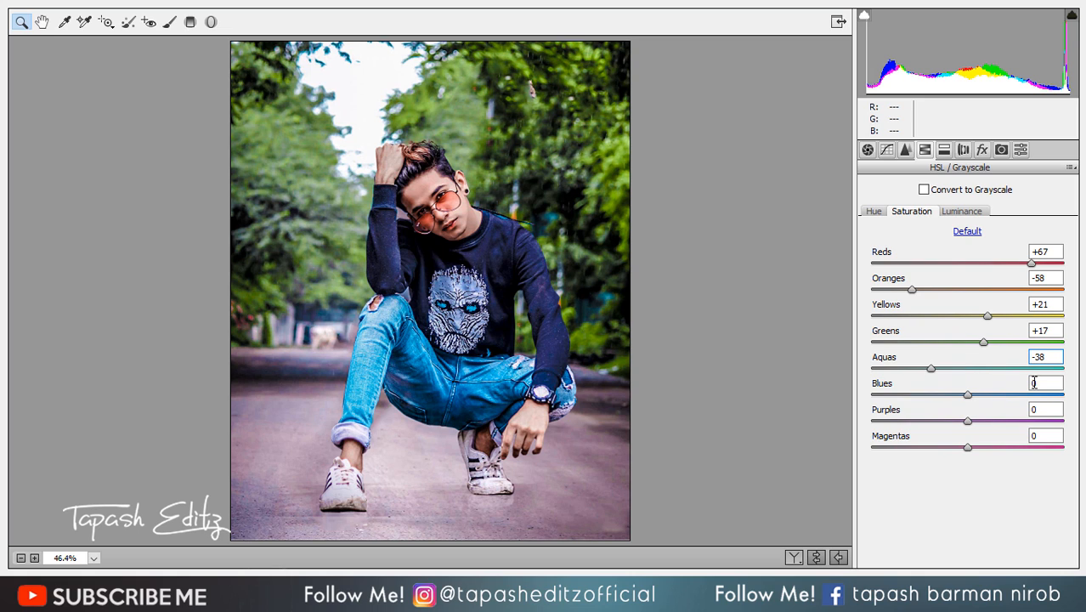
text(-3)
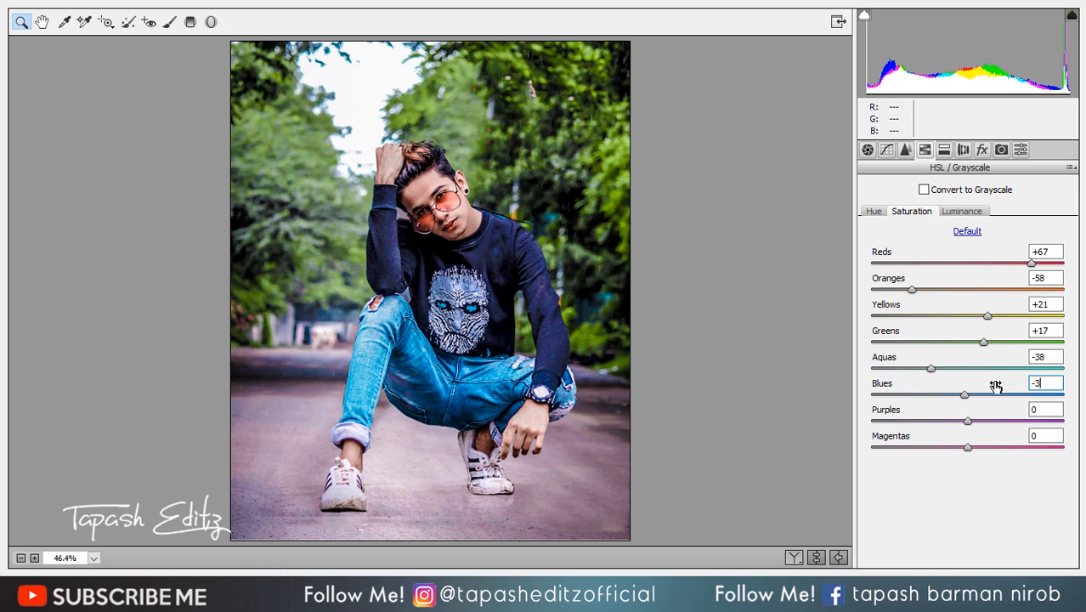
text(9)
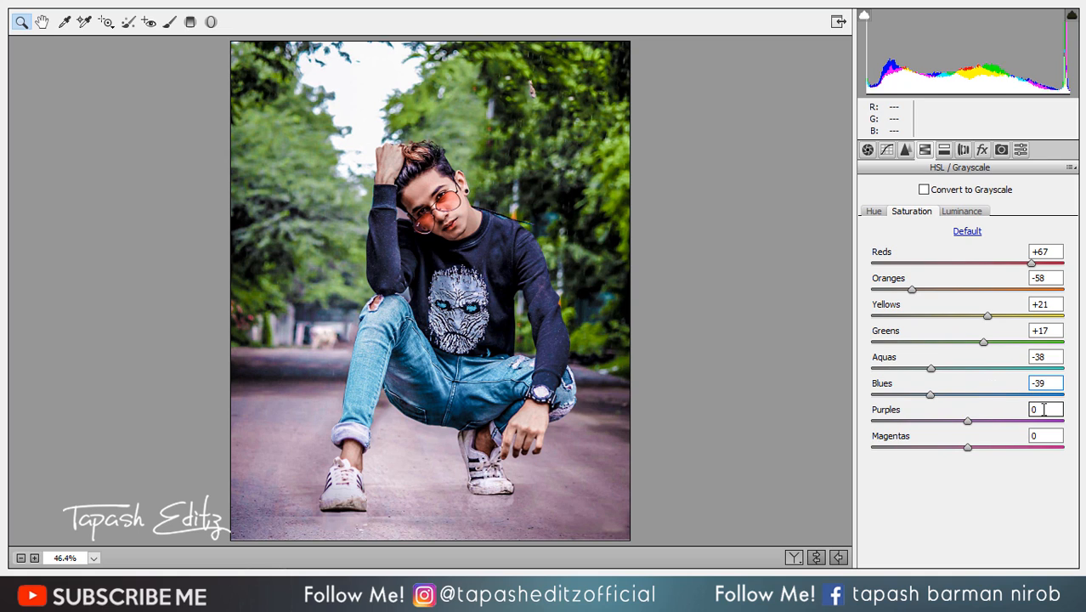
In the HSL luminance adjustments, set Reds to +16, Oranges to +25, Yellows to +72 and Aquas to +9.
click(980, 214)
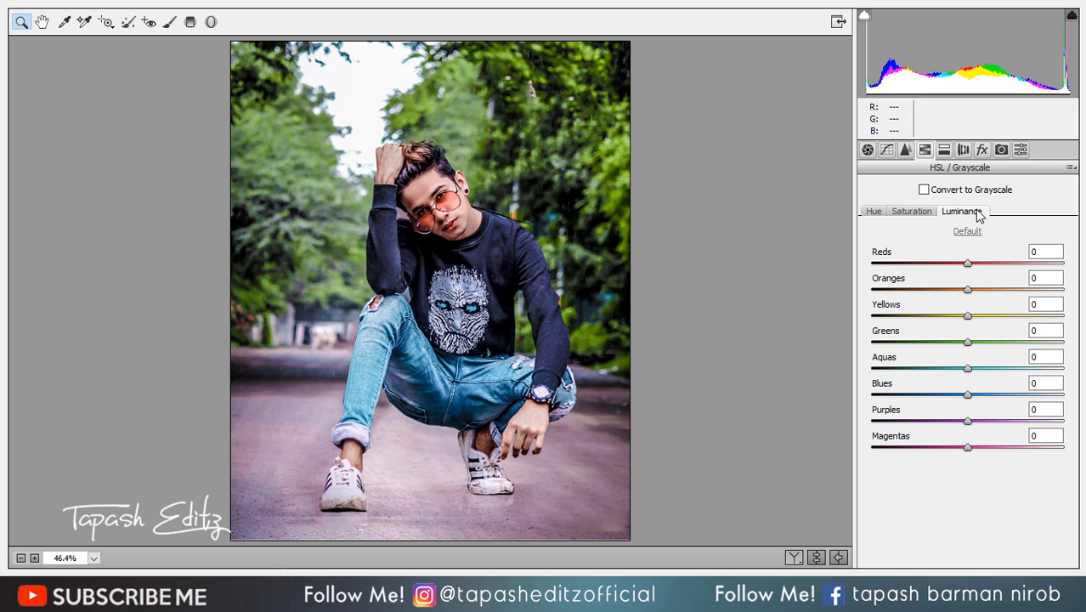
click(1045, 252)
text(16)
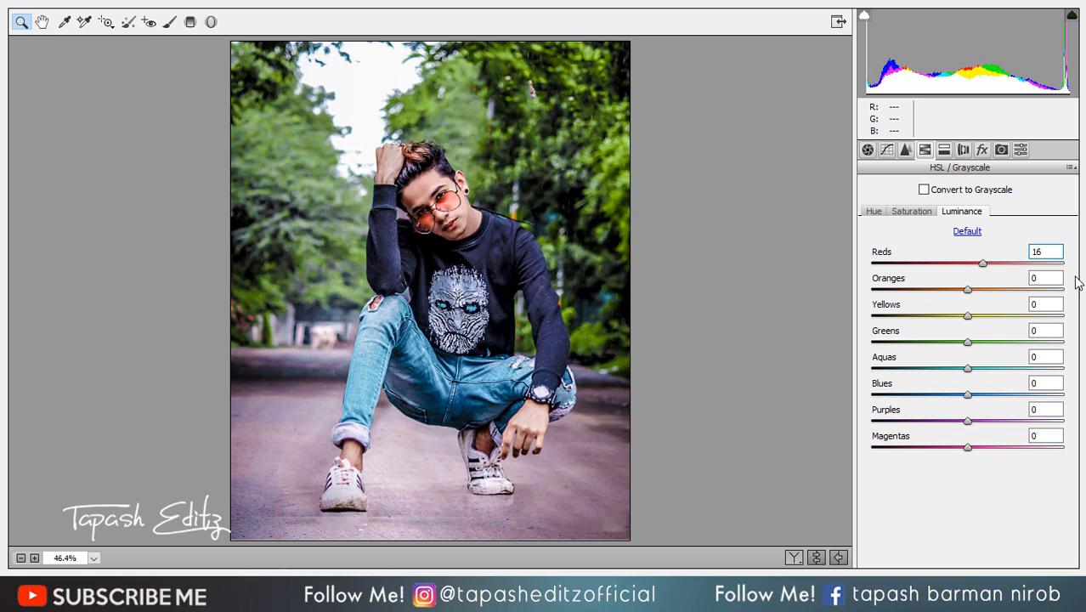
click(1044, 279)
text(2)
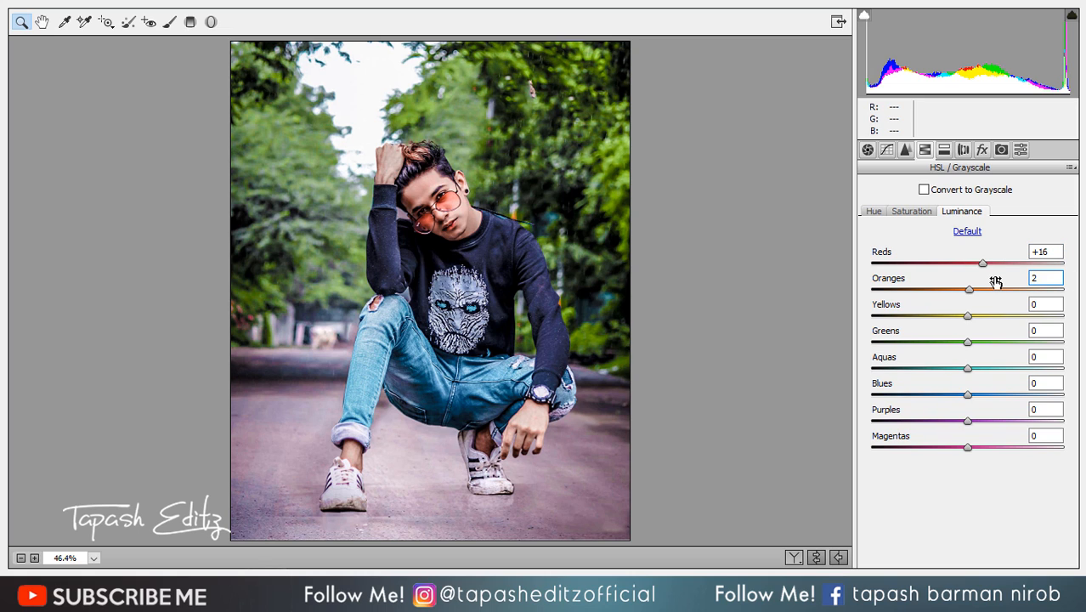
text(5)
key(Tab)
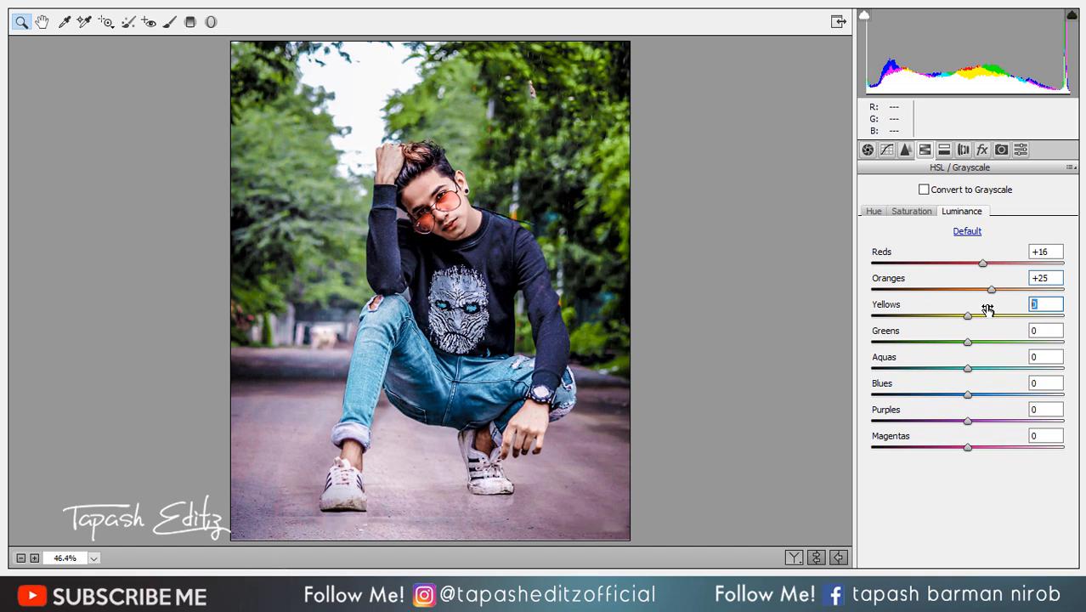
text(72)
click(1033, 357)
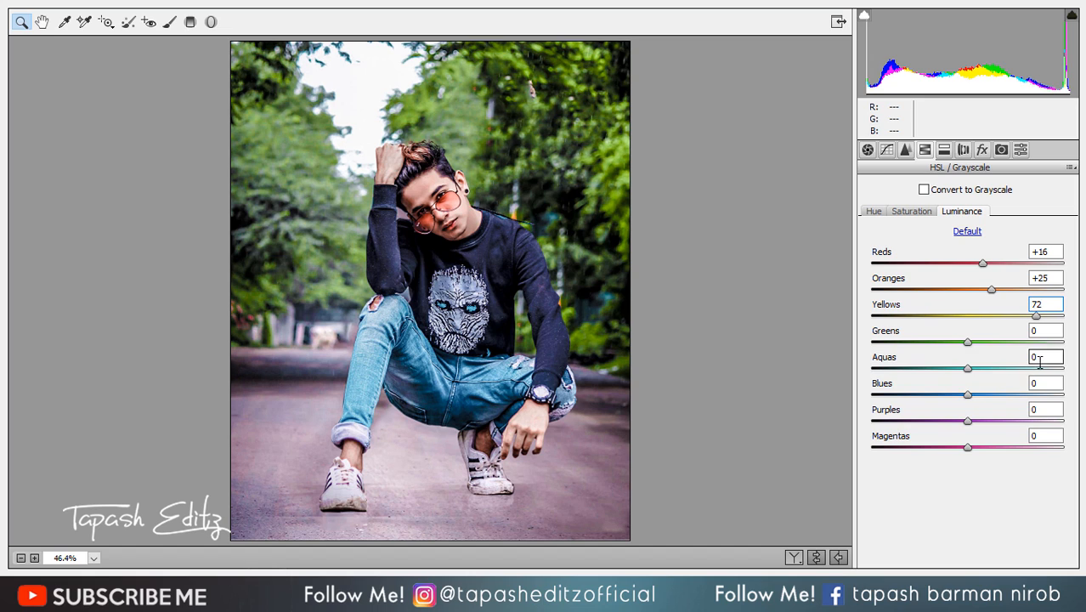
text(9)
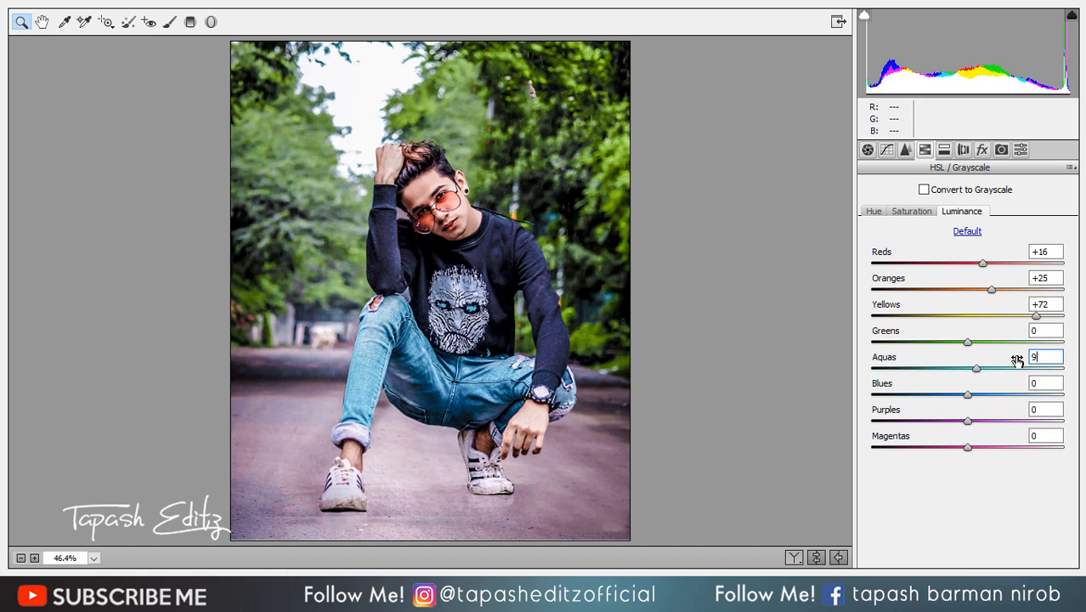
In the camera calibration adjustments, set the Red Primary saturation to -80.
click(1002, 149)
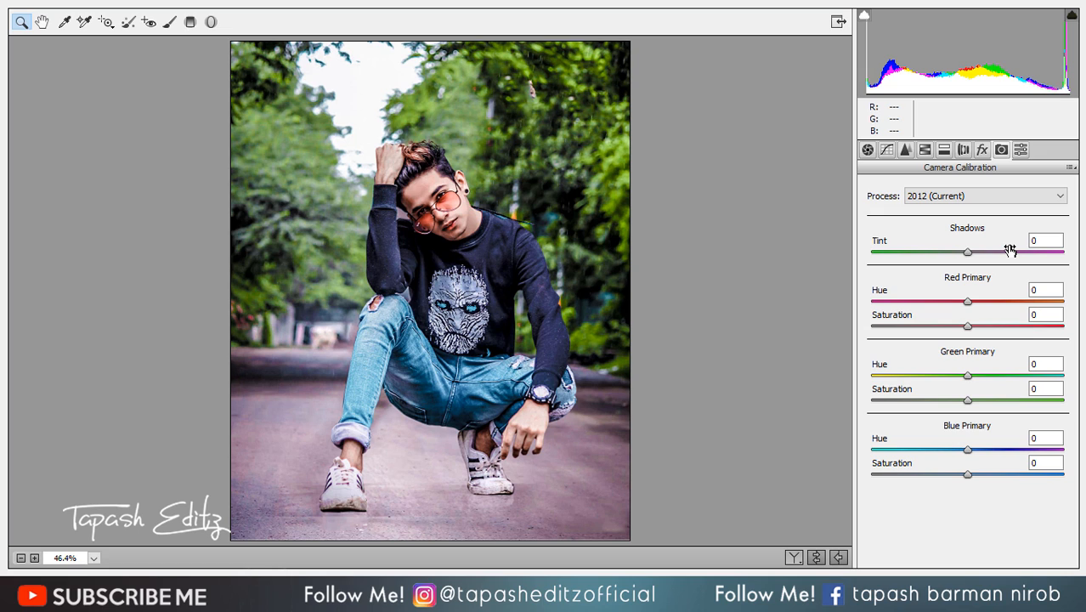
drag(1049, 313, 1010, 323)
text(-80)
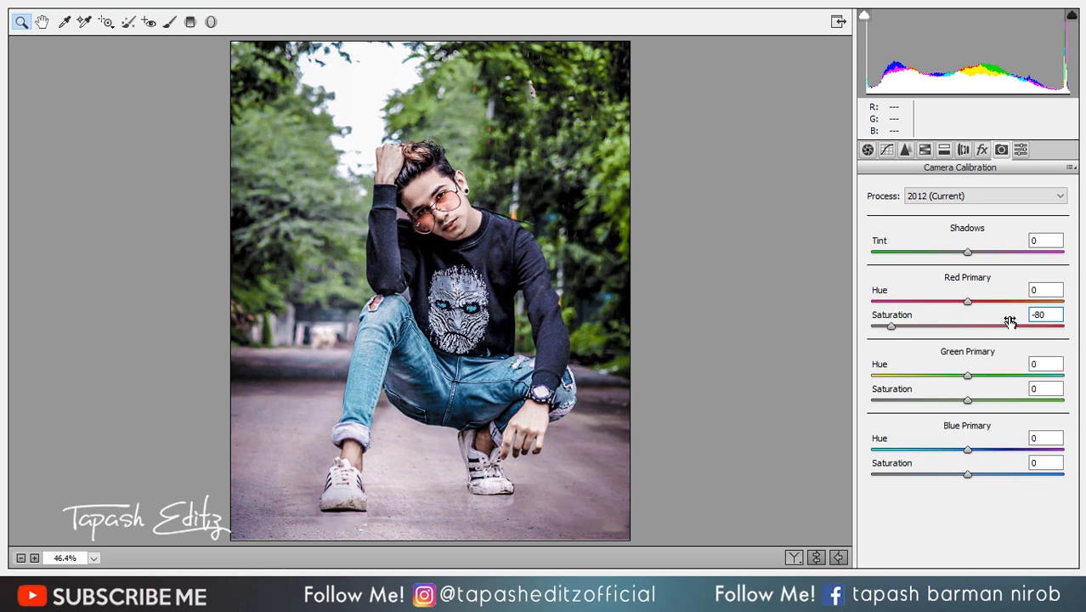
Set the Blue Primary hue to -96 and its saturation to -27 in the camera calibration.
click(1037, 363)
click(1038, 438)
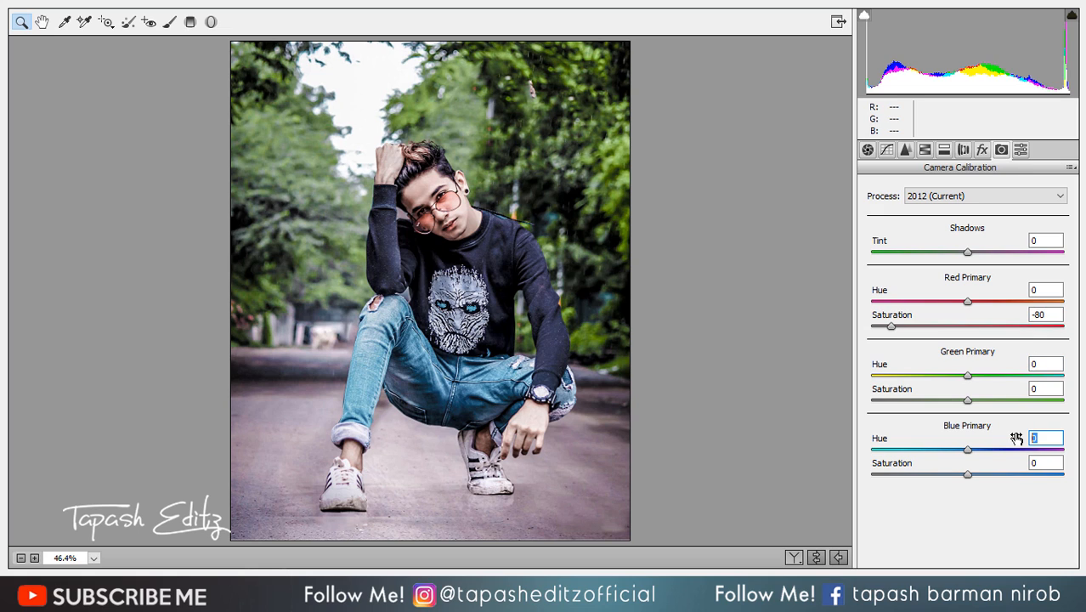
text(-96)
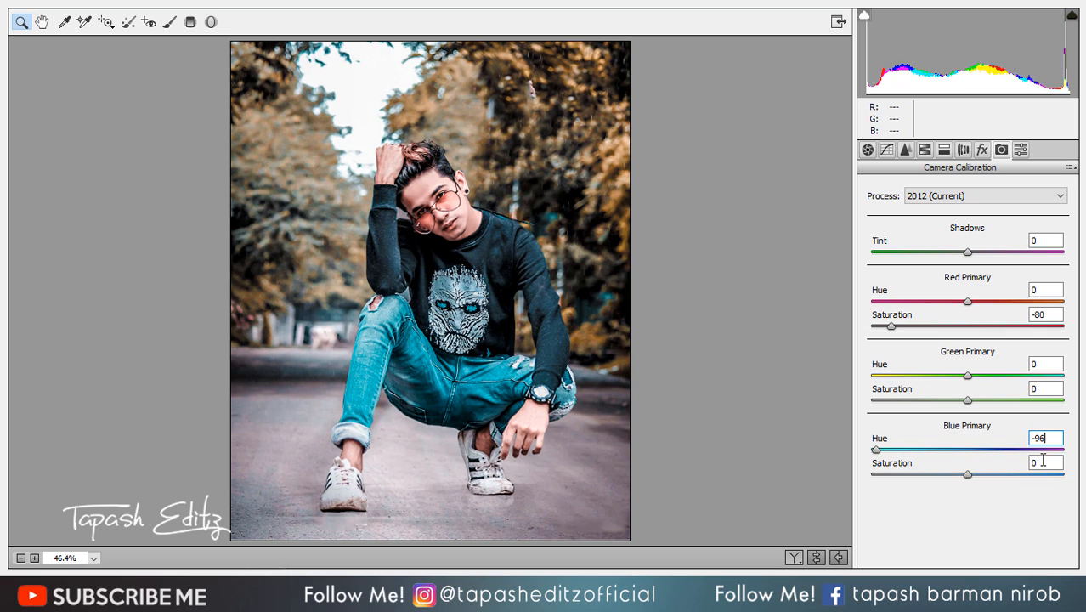
click(1042, 462)
text(-2)
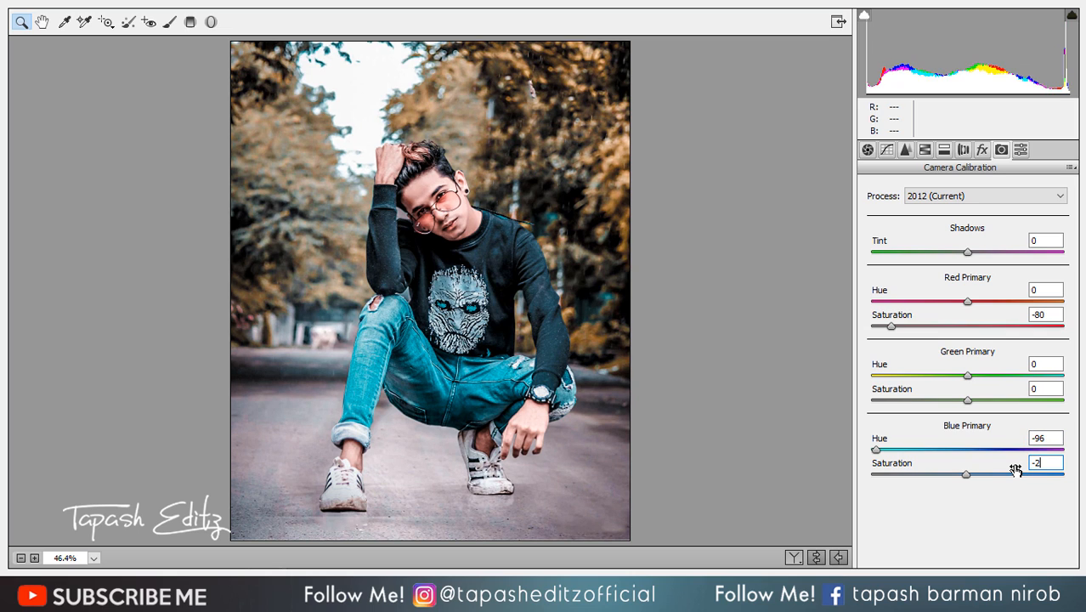
text(7)
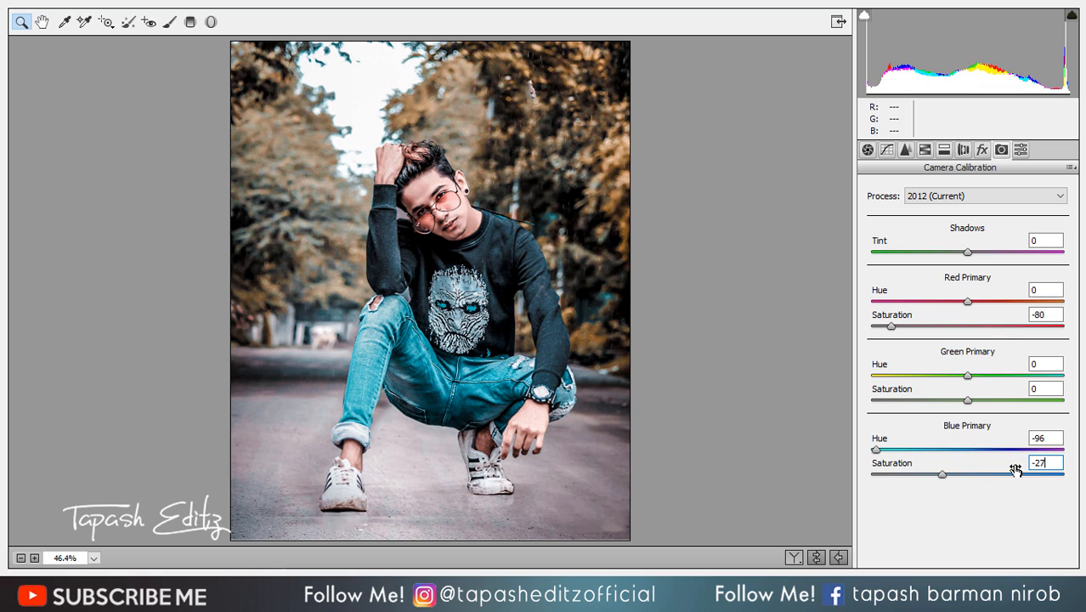
In the detail adjustments, set the sharpening amount to 15 and the luminance noise reduction to 6.
click(886, 151)
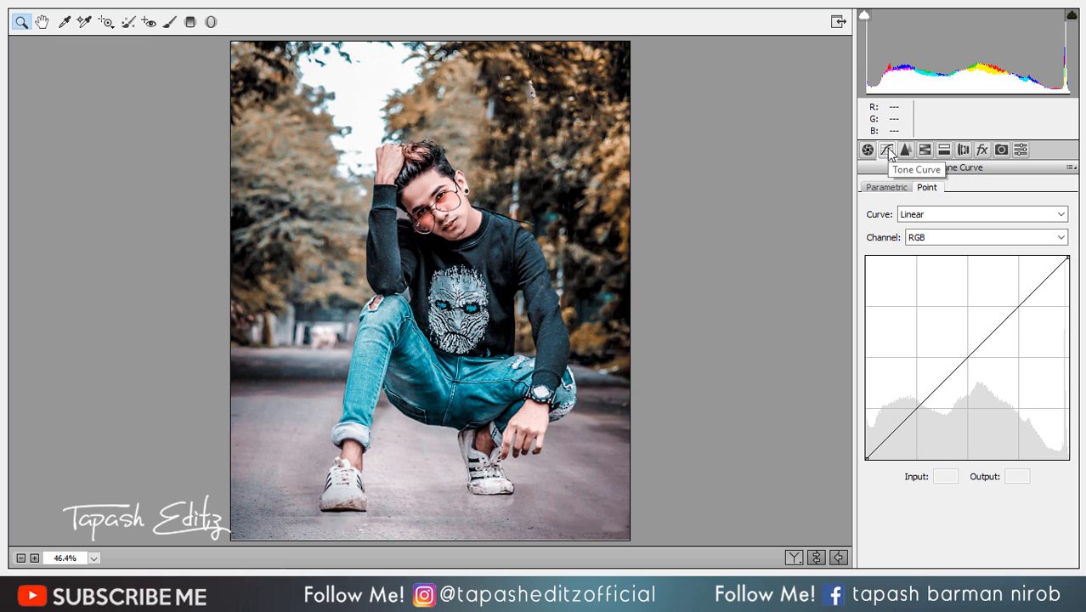
click(906, 151)
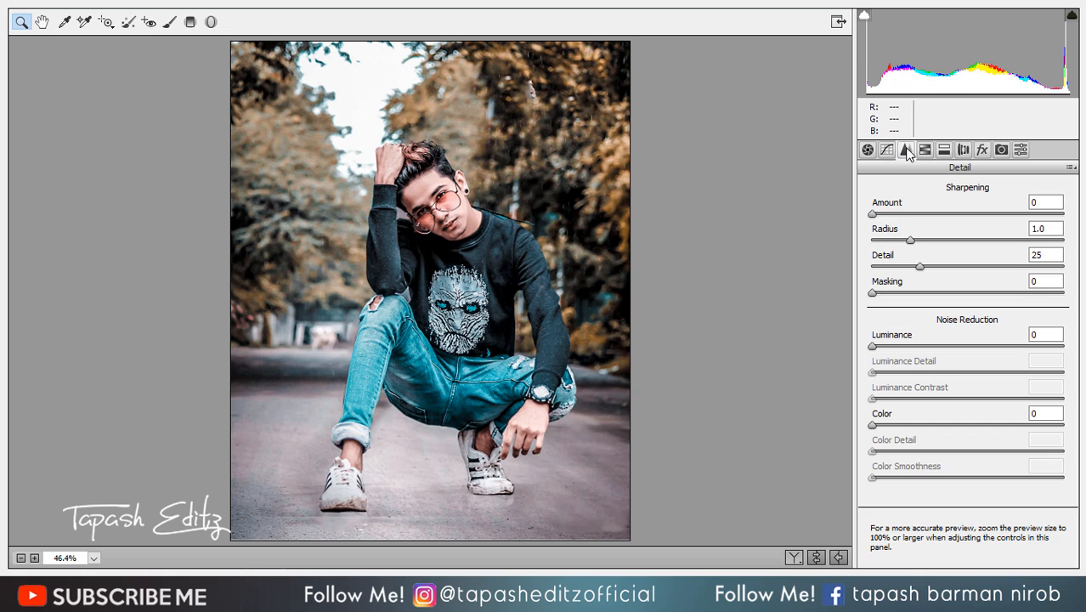
click(1033, 202)
text(15)
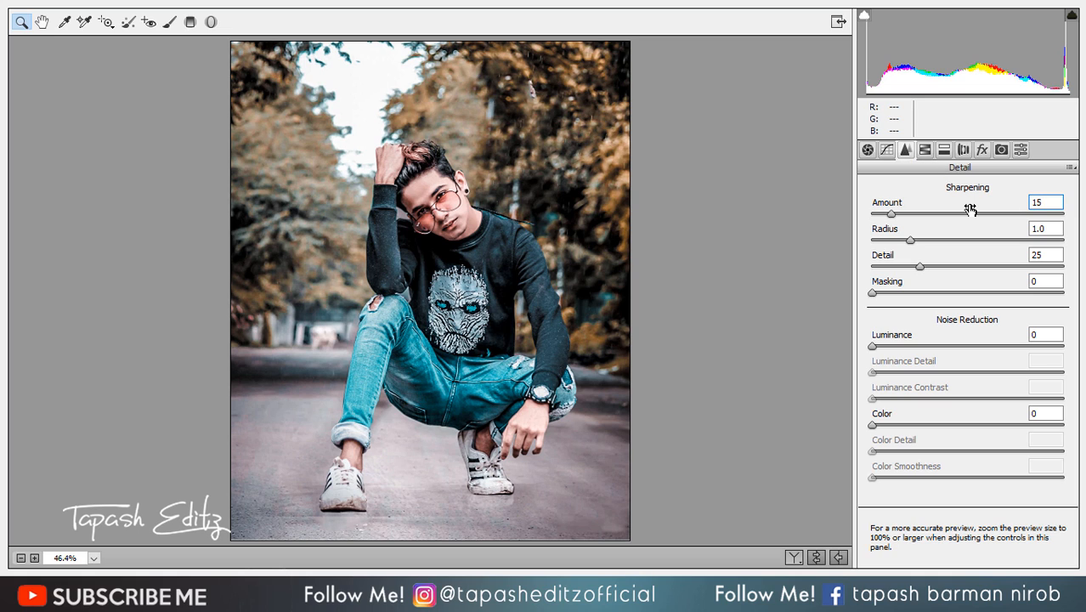
click(1033, 334)
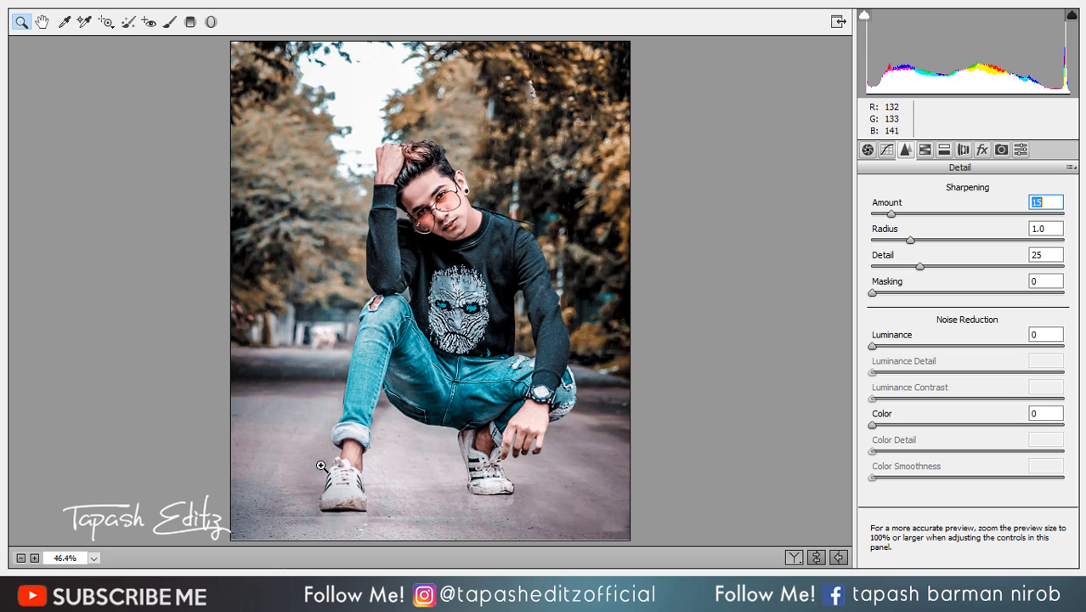
click(1037, 334)
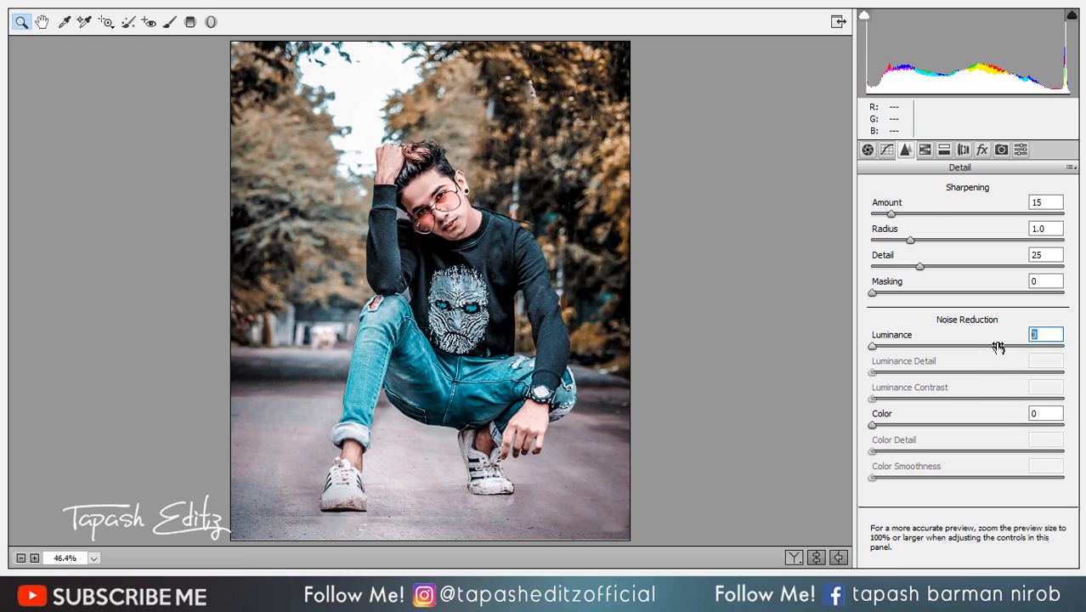
text(6)
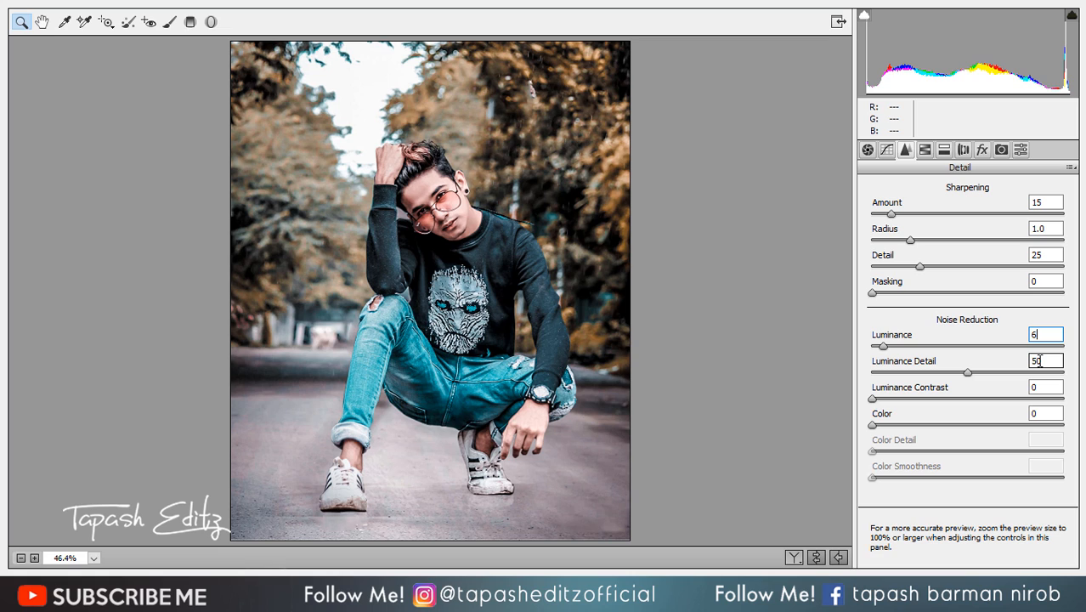
On the RGB point tone curve, add a shadow point at input 59, output 71 and raise the black point to output 44.
click(886, 150)
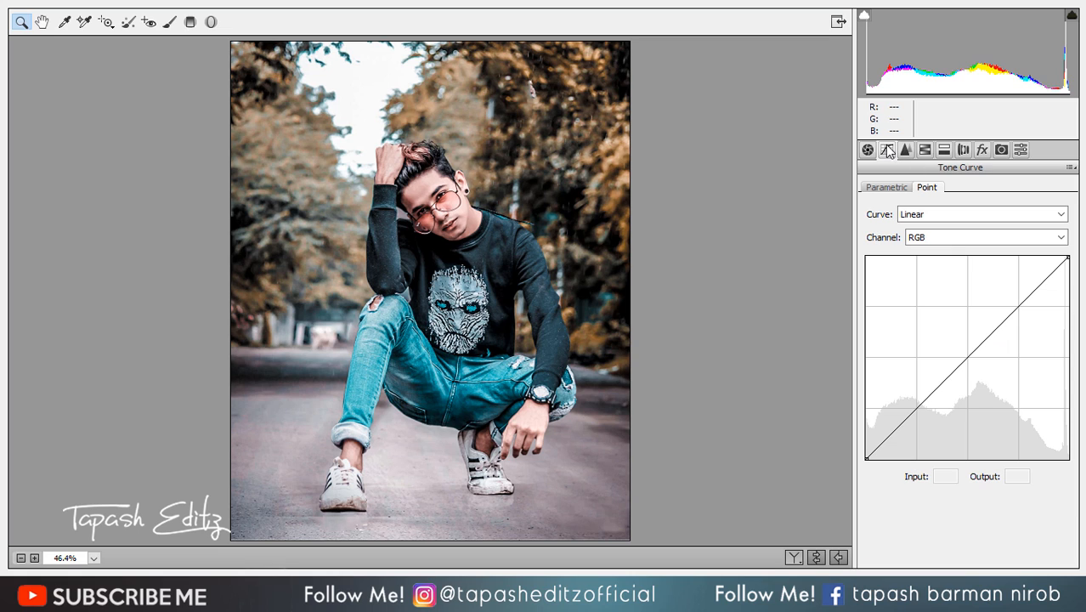
click(912, 403)
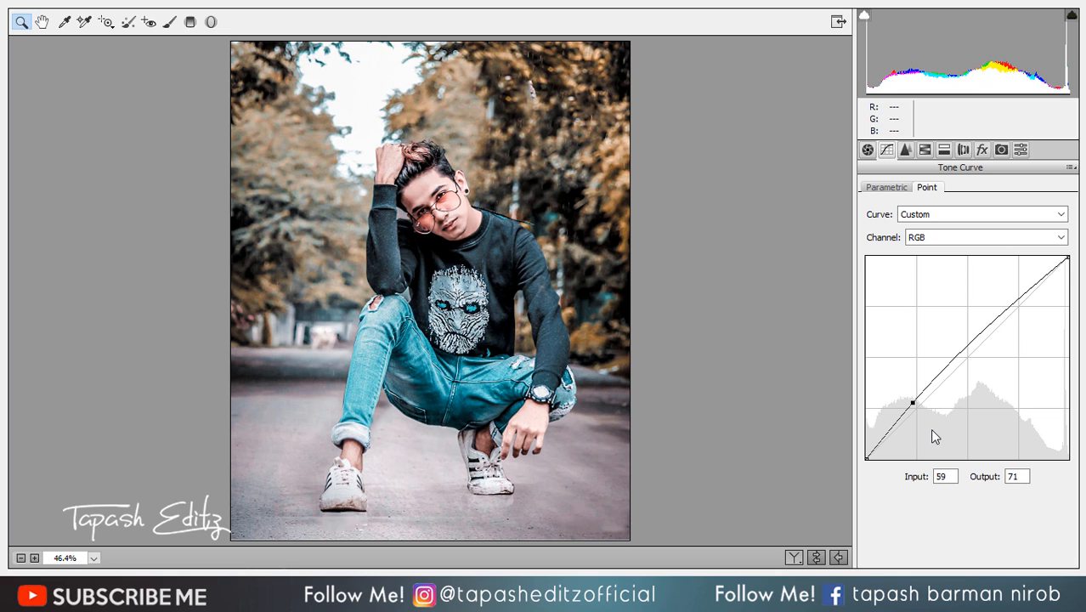
click(867, 458)
drag(866, 458, 865, 423)
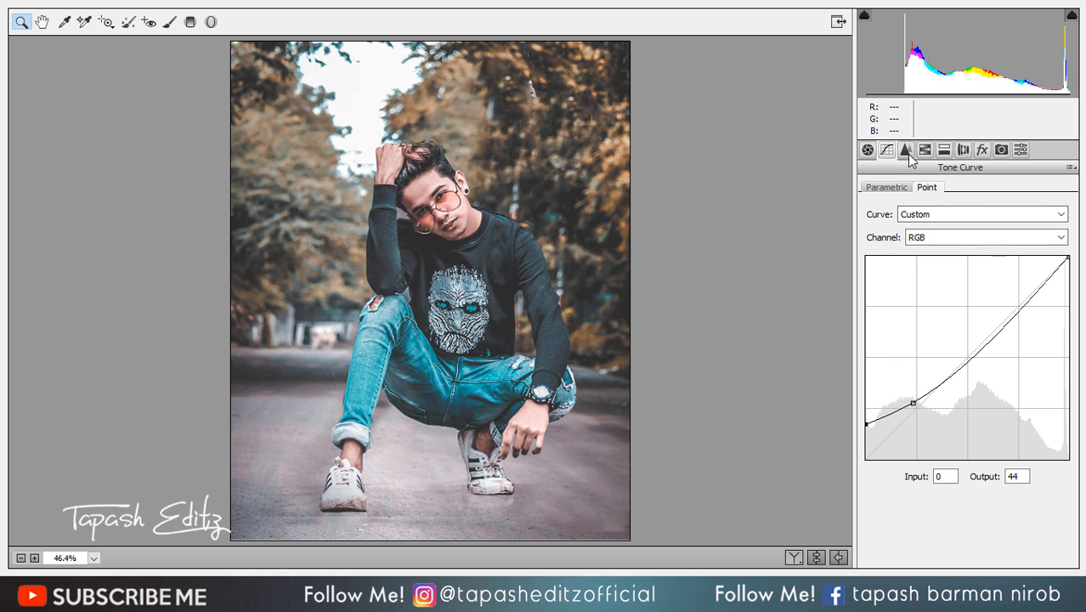
Increase the luminance noise reduction to 22 and compare the before and after views of the photo.
click(906, 150)
drag(873, 346, 914, 348)
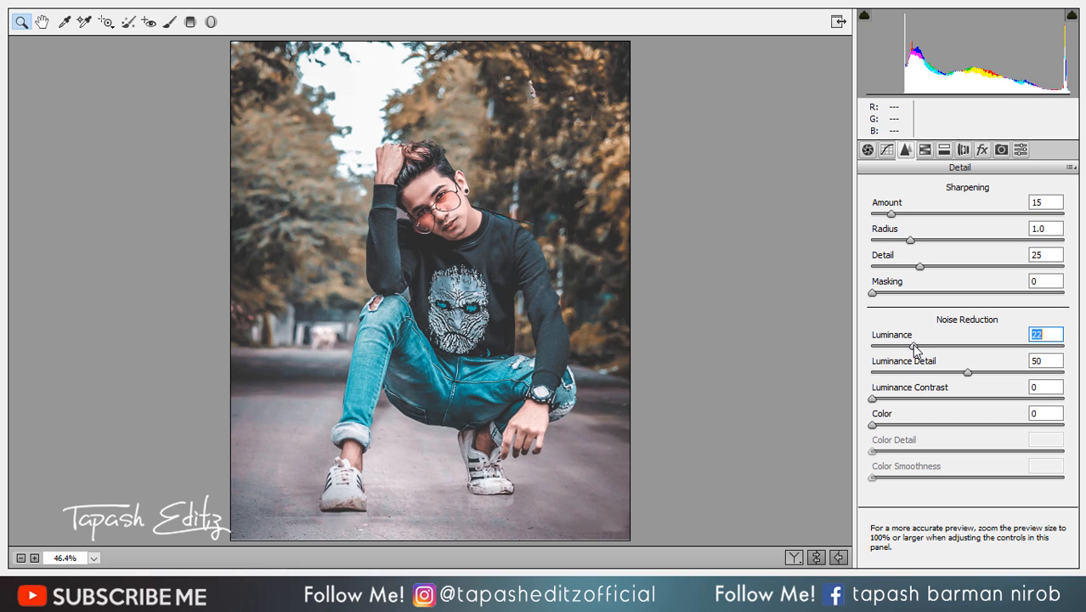
click(792, 558)
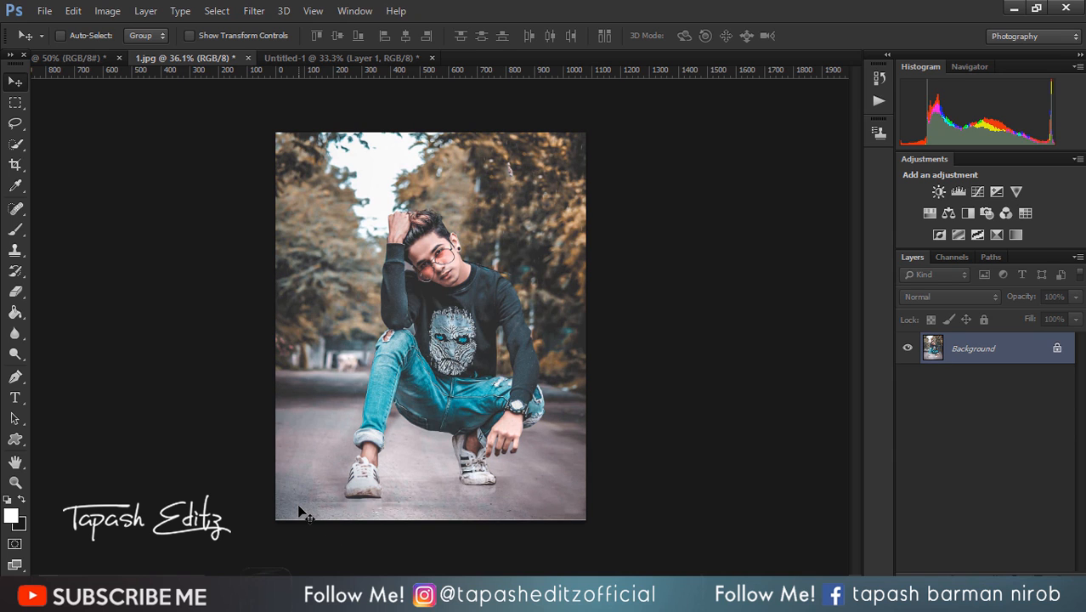
click(284, 596)
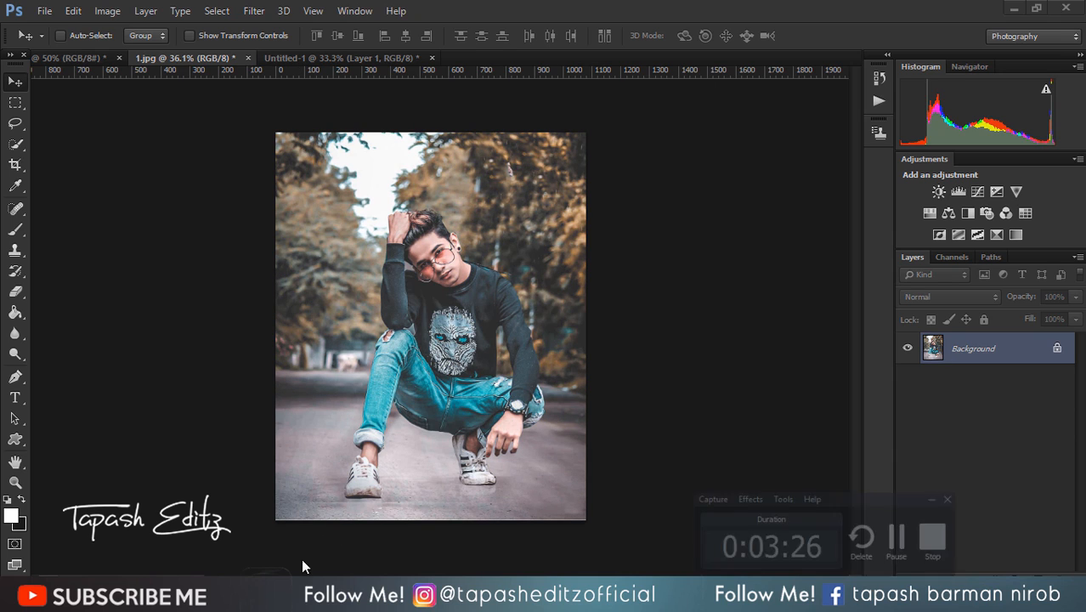